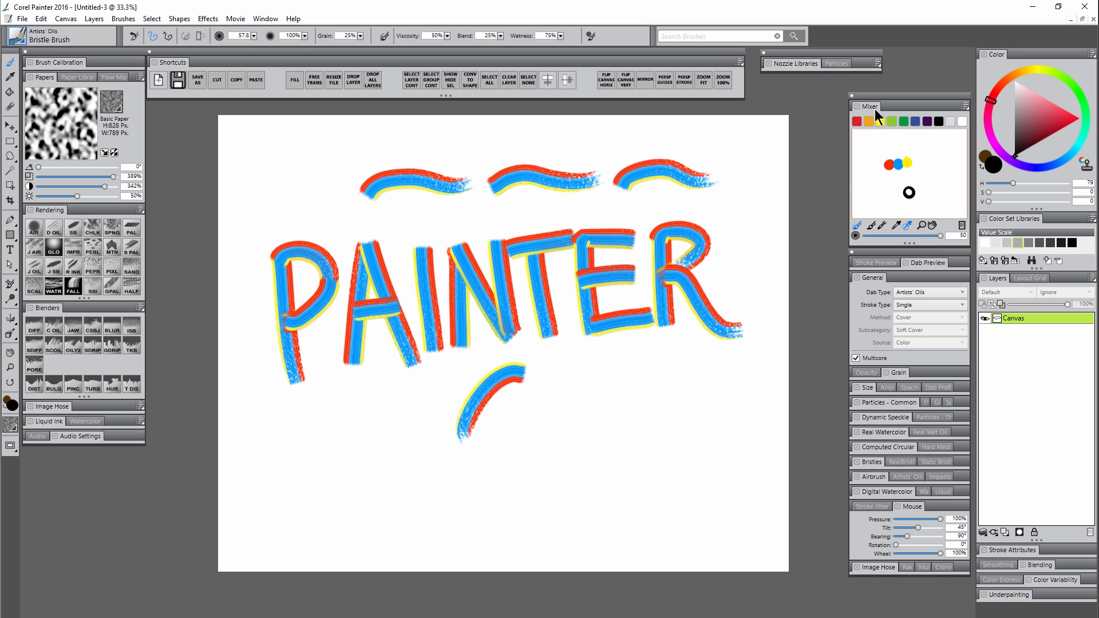
Step: Paint overlapping green and blue patches on the Mixer pad, beside the red, blue and yellow dots
{"action": "left_click", "coordinate": [267, 19]}
{"action": "mouse_move", "coordinate": [274, 250]}
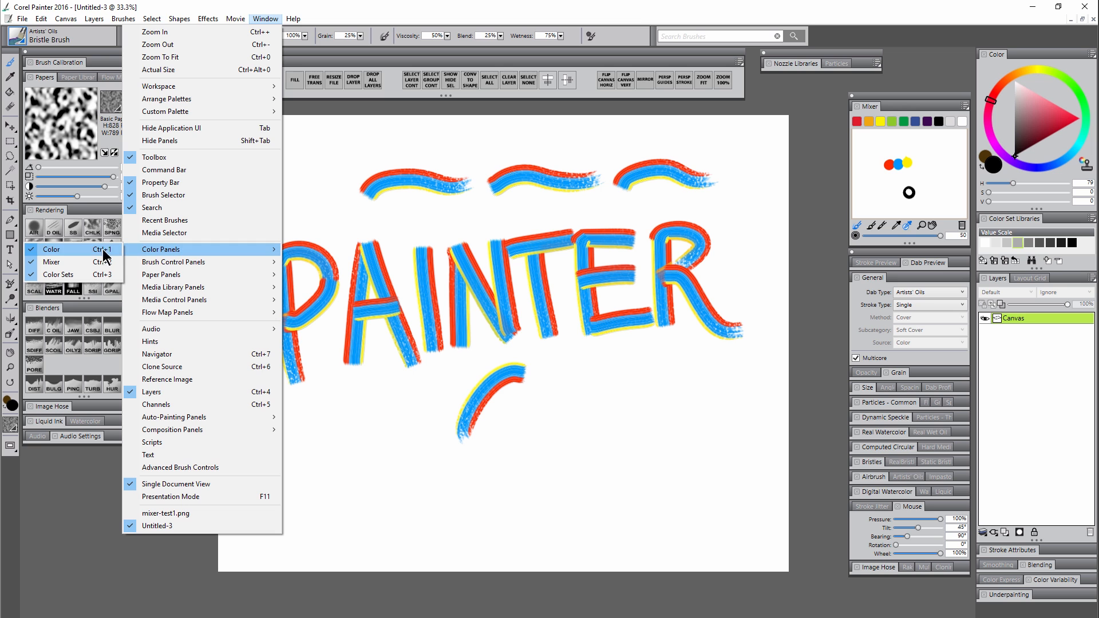
{"action": "left_click", "coordinate": [819, 149]}
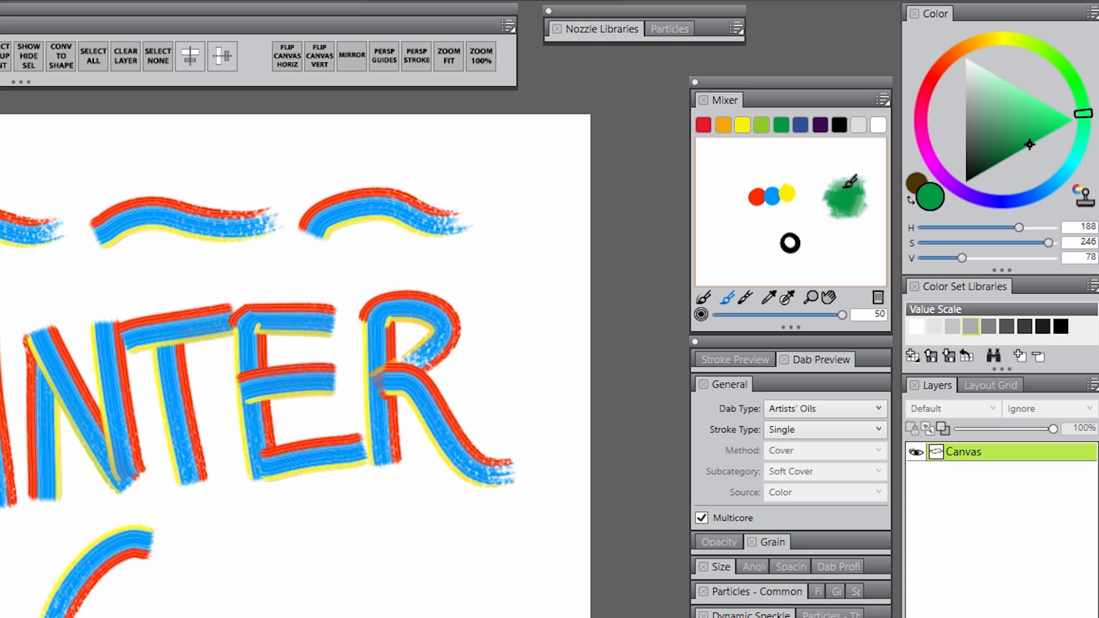
{"action": "left_click_drag", "start_coordinate": [846, 185], "coordinate": [848, 158]}
{"action": "left_click", "coordinate": [800, 127]}
Step: Sample the painted blue from the Mixer pad, and switch the Mixer to Sample Multiple Colors
{"action": "left_click", "coordinate": [769, 297]}
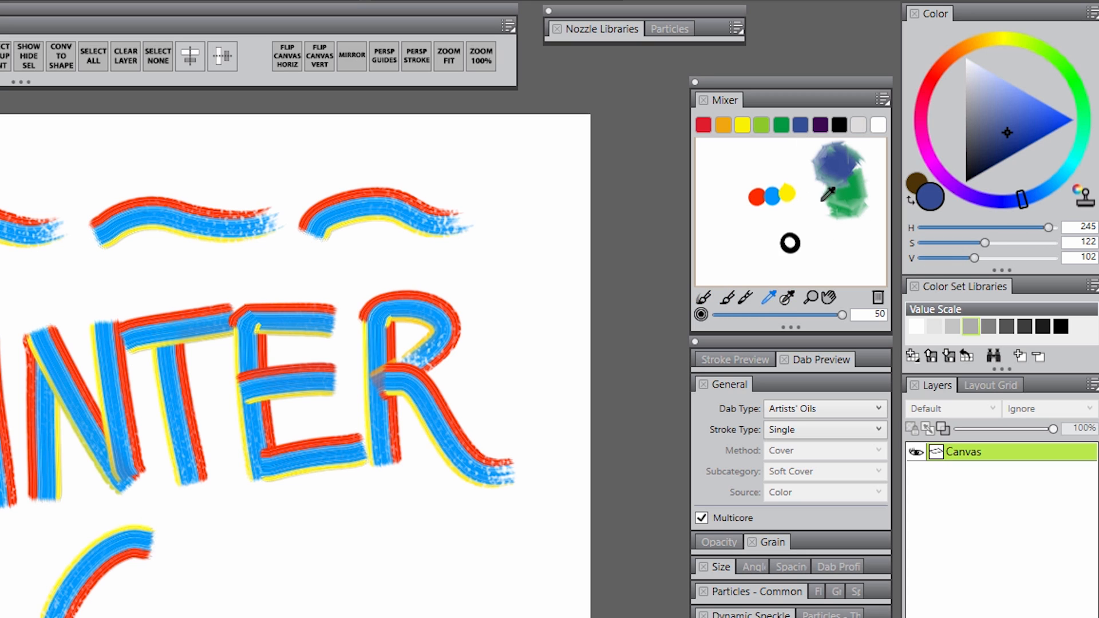
{"action": "left_click", "coordinate": [839, 162]}
{"action": "left_click", "coordinate": [788, 299]}
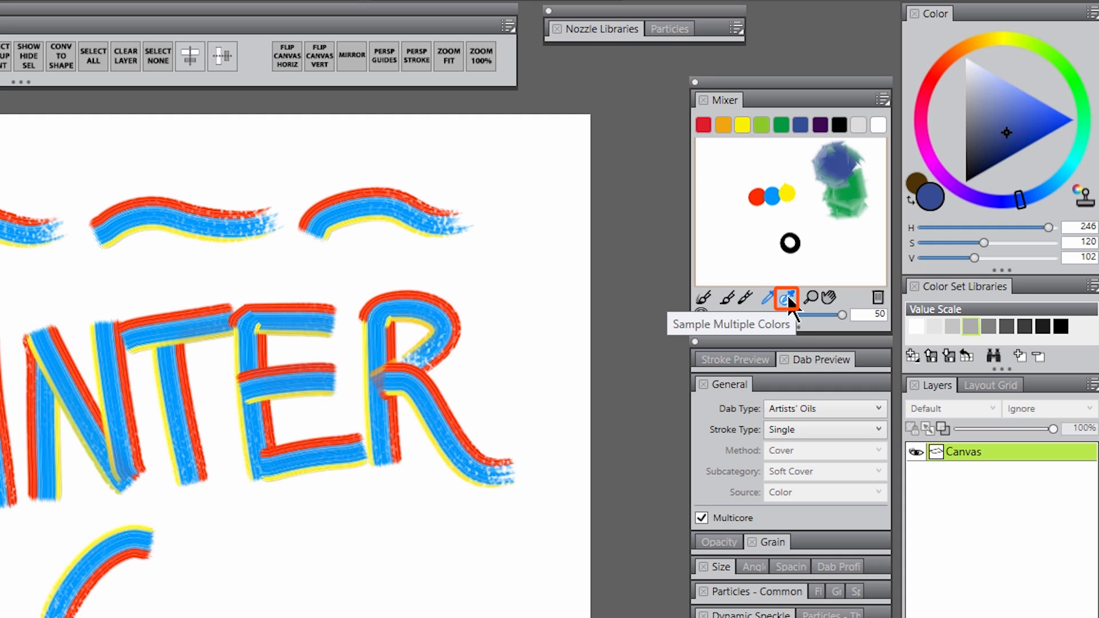
{"action": "left_click", "coordinate": [787, 299]}
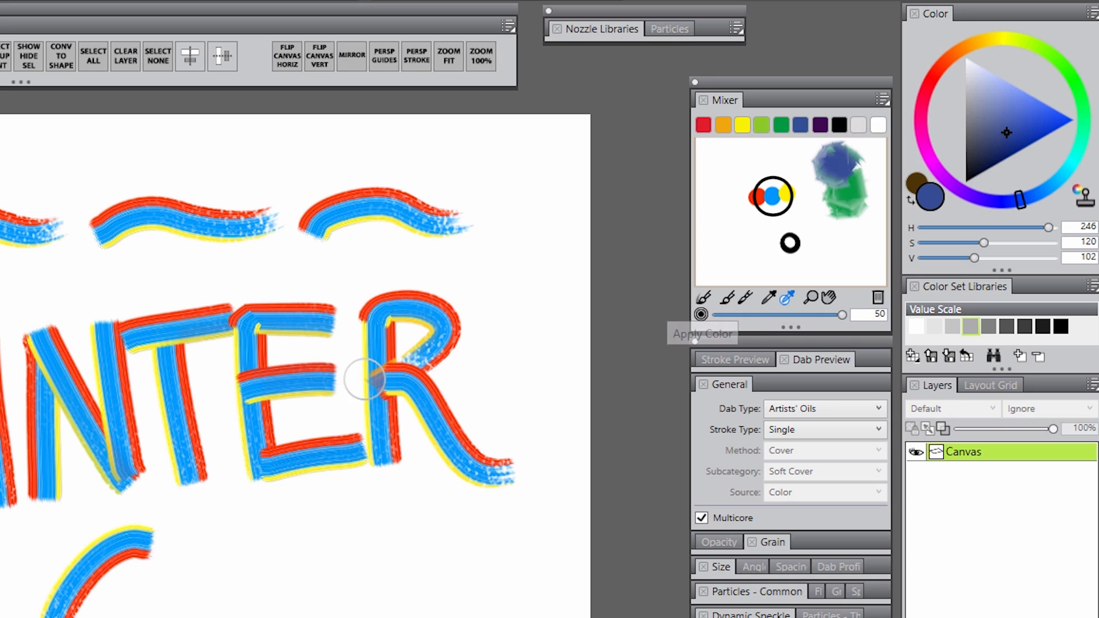
Step: Paint curved test strokes below the PAINTER lettering with multiple colors sampled around the Mixer pad's red, blue and yellow dots
{"action": "mouse_move", "coordinate": [171, 601]}
{"action": "left_mouse_down"}
{"action": "mouse_move", "coordinate": [277, 578]}
{"action": "mouse_move", "coordinate": [318, 608]}
{"action": "mouse_move", "coordinate": [319, 596]}
{"action": "mouse_move", "coordinate": [698, 413]}
{"action": "left_mouse_up"}
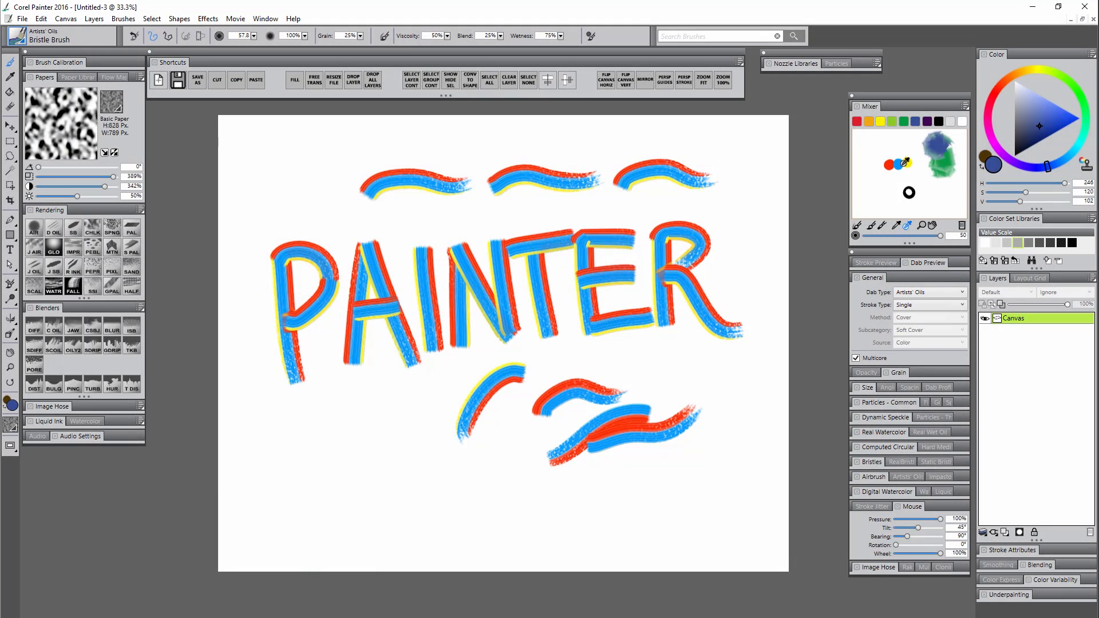
{"action": "mouse_move", "coordinate": [738, 379]}
{"action": "left_mouse_down"}
{"action": "mouse_move", "coordinate": [719, 373]}
{"action": "mouse_move", "coordinate": [635, 395]}
{"action": "left_mouse_up"}
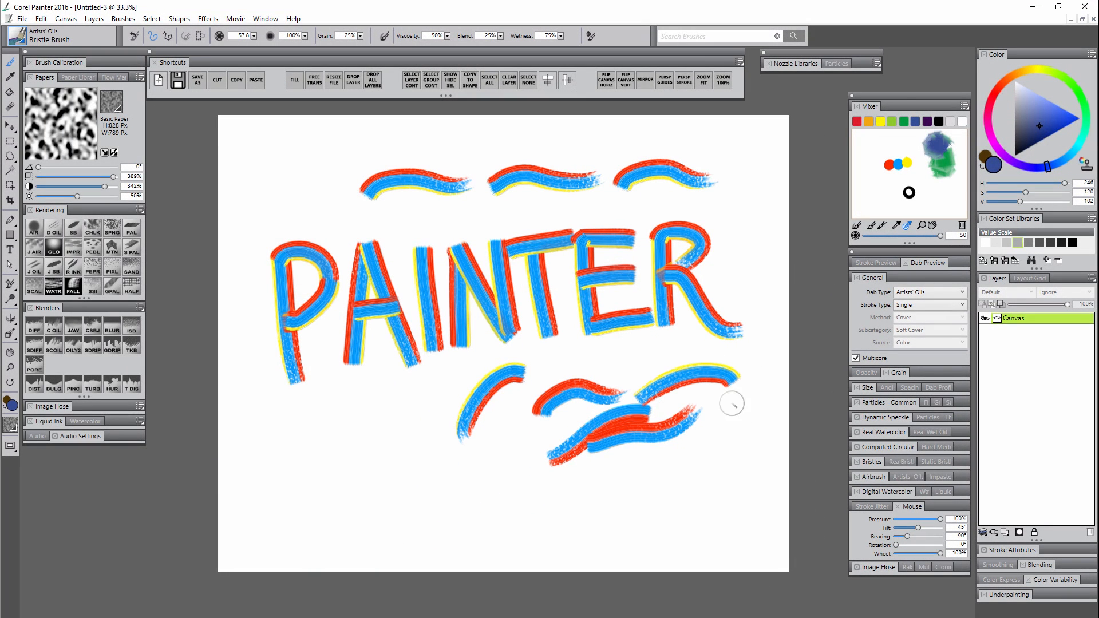
{"action": "left_click_drag", "start_coordinate": [743, 422], "coordinate": [650, 445]}
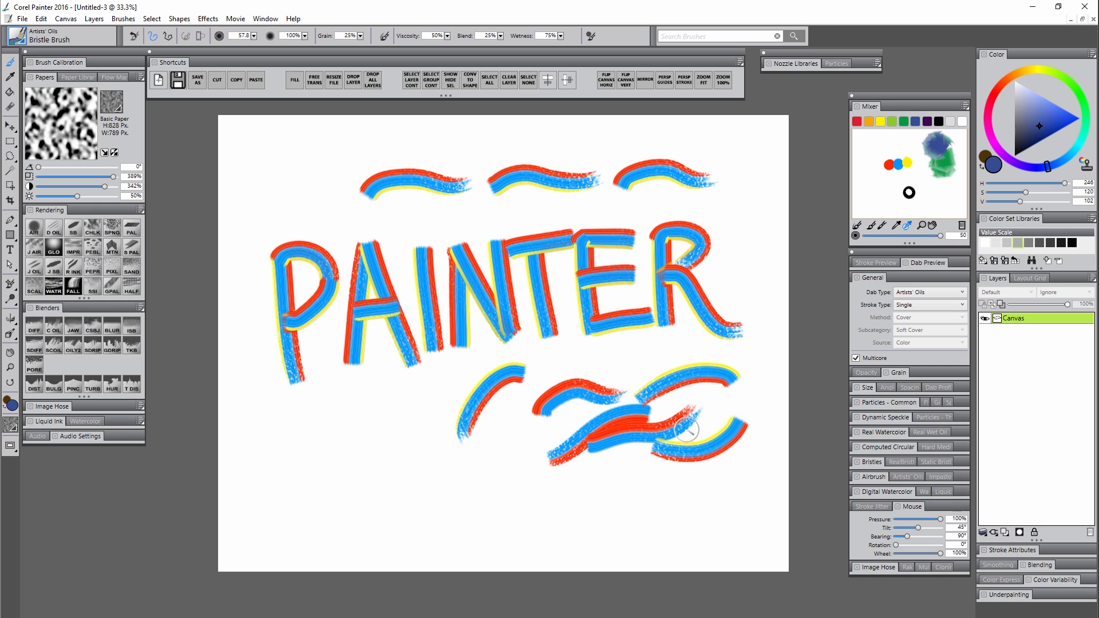
{"action": "mouse_move", "coordinate": [507, 455]}
{"action": "left_mouse_down"}
{"action": "mouse_move", "coordinate": [408, 482]}
{"action": "mouse_move", "coordinate": [312, 488]}
{"action": "left_mouse_up"}
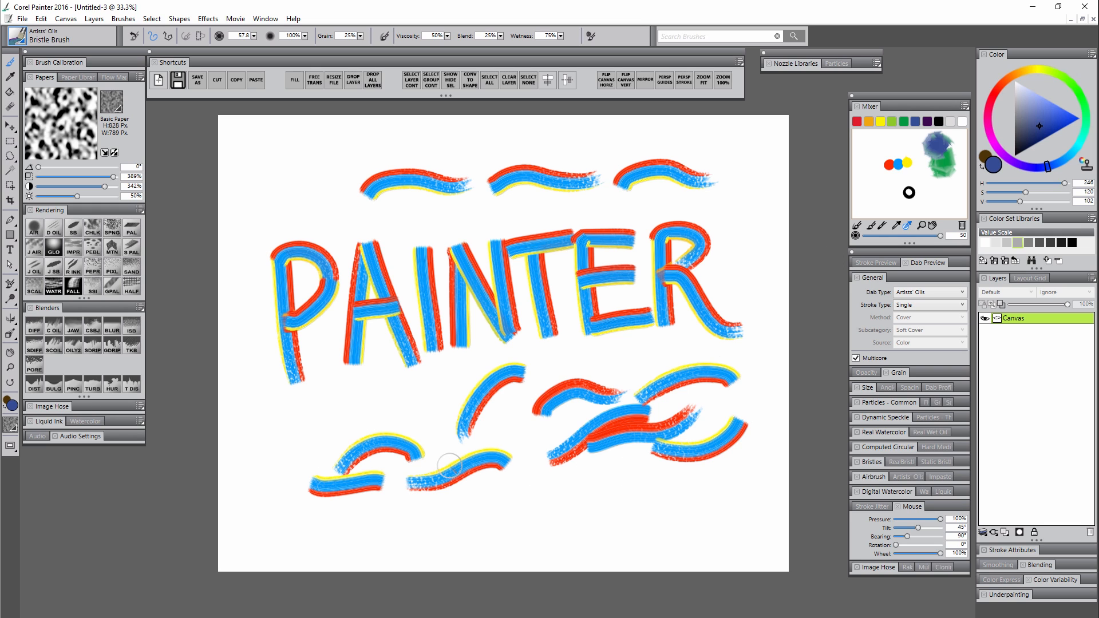
{"action": "left_click_drag", "start_coordinate": [526, 485], "coordinate": [598, 464]}
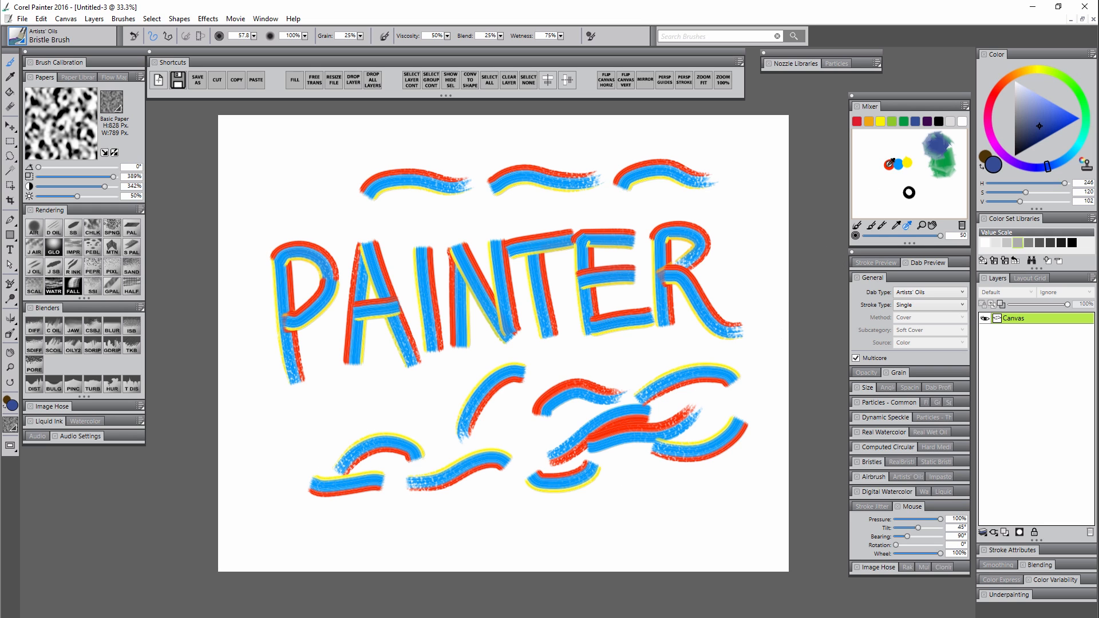
{"action": "mouse_move", "coordinate": [670, 493]}
{"action": "left_mouse_down"}
{"action": "mouse_move", "coordinate": [619, 518]}
{"action": "mouse_move", "coordinate": [716, 485]}
{"action": "mouse_move", "coordinate": [717, 518]}
{"action": "mouse_move", "coordinate": [633, 534]}
{"action": "left_mouse_up"}
{"action": "mouse_move", "coordinate": [717, 517]}
{"action": "left_mouse_down"}
{"action": "mouse_move", "coordinate": [645, 490]}
{"action": "mouse_move", "coordinate": [657, 482]}
{"action": "mouse_move", "coordinate": [620, 507]}
{"action": "mouse_move", "coordinate": [707, 469]}
{"action": "left_mouse_up"}
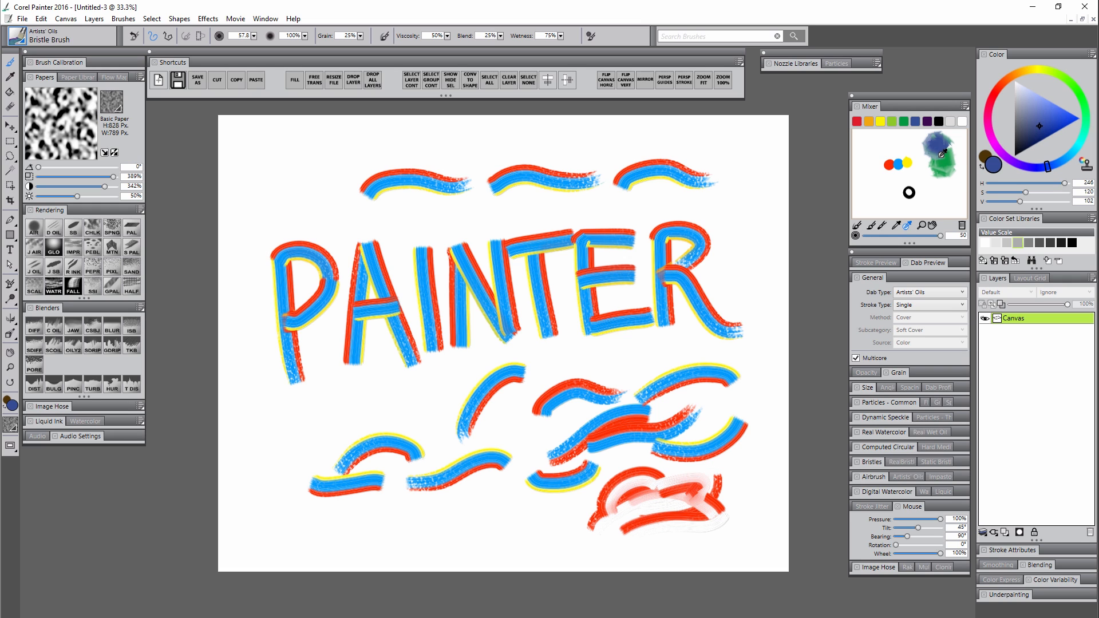
Step: Paint test strokes above the PAINTER lettering with multiple colors sampled from the Mixer pad's blue-green patch and black ring
{"action": "mouse_move", "coordinate": [748, 179]}
{"action": "left_mouse_down"}
{"action": "mouse_move", "coordinate": [703, 252]}
{"action": "mouse_move", "coordinate": [758, 155]}
{"action": "mouse_move", "coordinate": [637, 163]}
{"action": "left_mouse_up"}
{"action": "mouse_move", "coordinate": [722, 147]}
{"action": "left_mouse_down"}
{"action": "mouse_move", "coordinate": [534, 136]}
{"action": "mouse_move", "coordinate": [456, 162]}
{"action": "mouse_move", "coordinate": [354, 154]}
{"action": "left_mouse_up"}
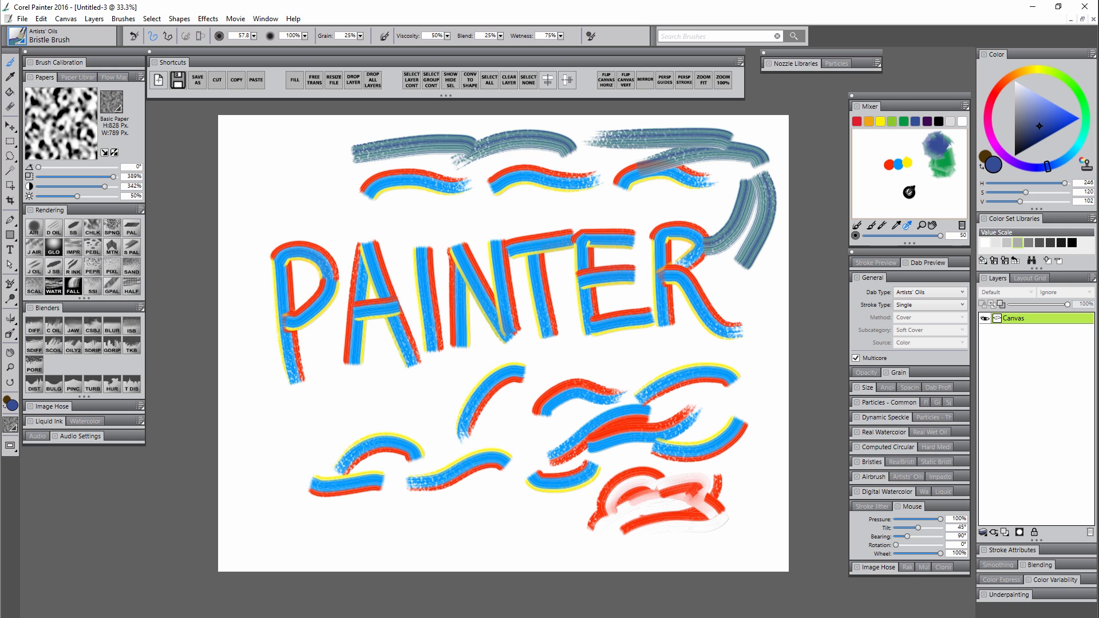
{"action": "mouse_move", "coordinate": [621, 203]}
{"action": "left_mouse_down"}
{"action": "mouse_move", "coordinate": [423, 208]}
{"action": "mouse_move", "coordinate": [438, 188]}
{"action": "mouse_move", "coordinate": [392, 179]}
{"action": "mouse_move", "coordinate": [601, 179]}
{"action": "left_mouse_up"}
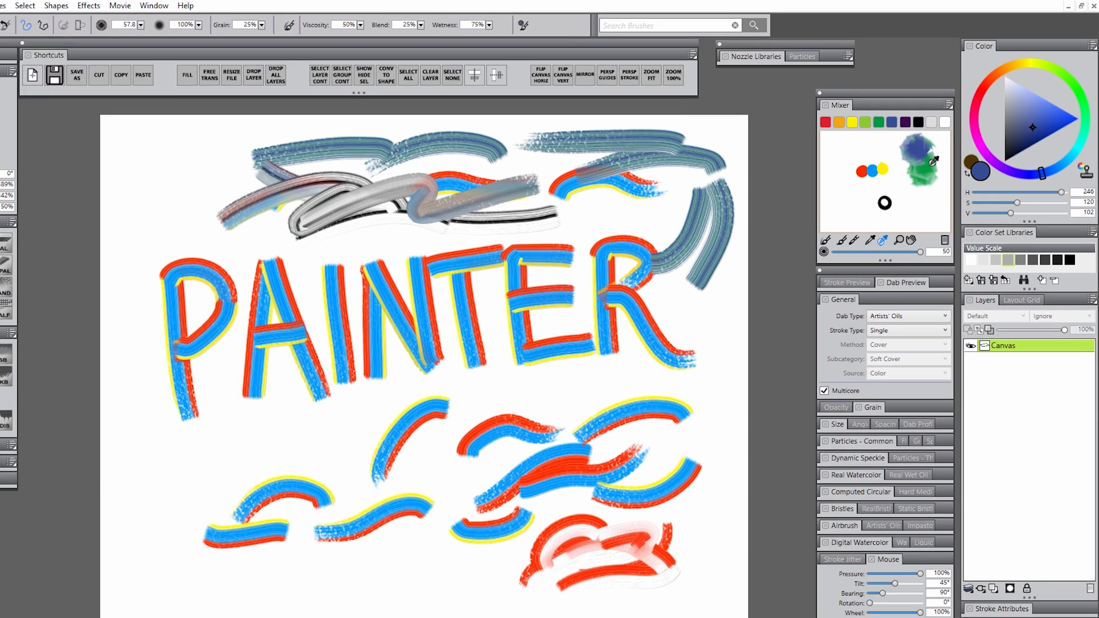
Step: Restore the default Mixer pad
{"action": "left_click", "coordinate": [965, 107]}
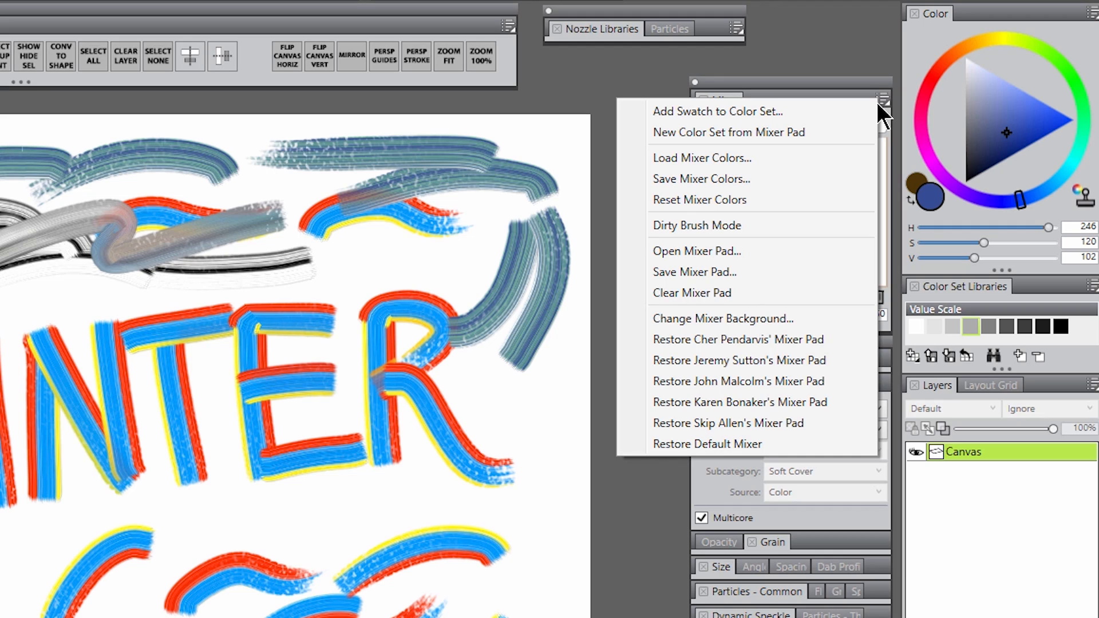
{"action": "left_click", "coordinate": [727, 444]}
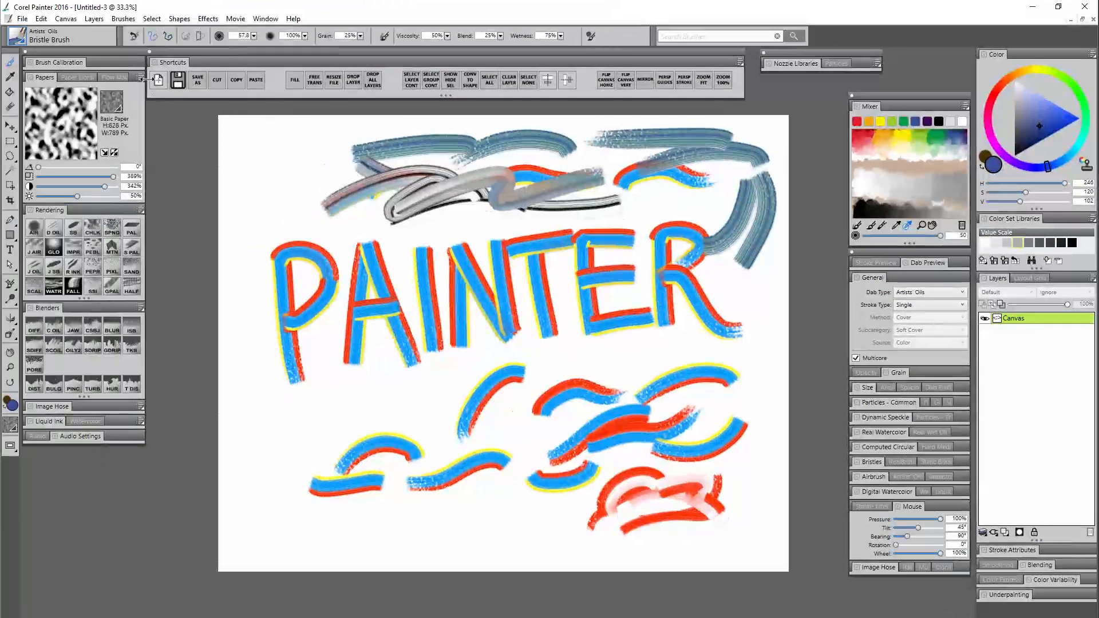
Step: Create a new image 50 by 50 pixels at a resolution of 72 pixels per inch
{"action": "left_click", "coordinate": [160, 82]}
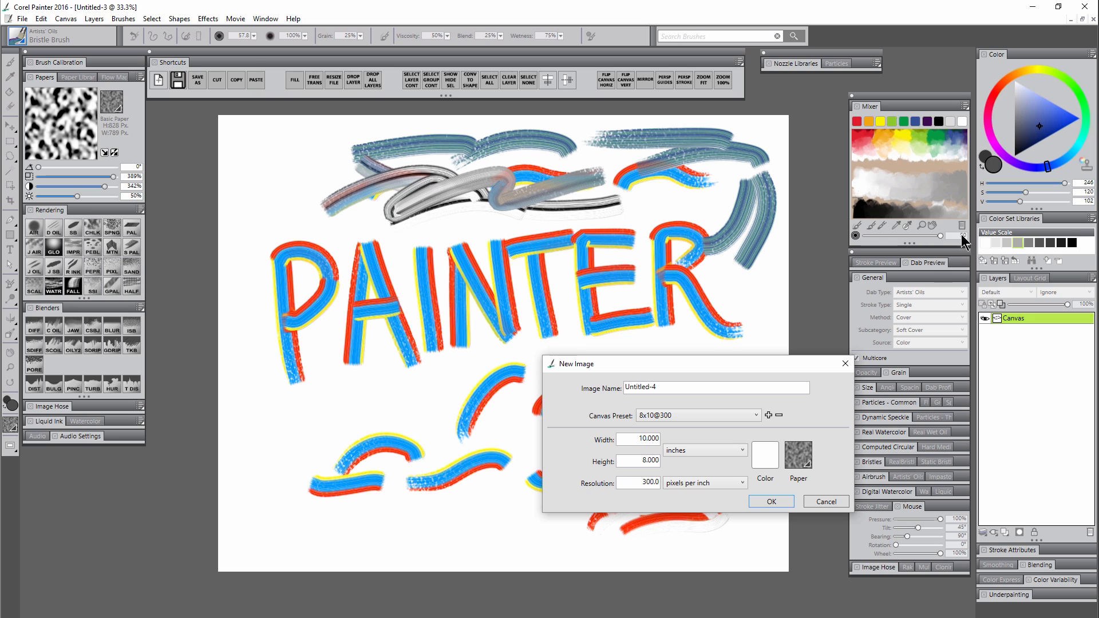
{"action": "left_click", "coordinate": [686, 453]}
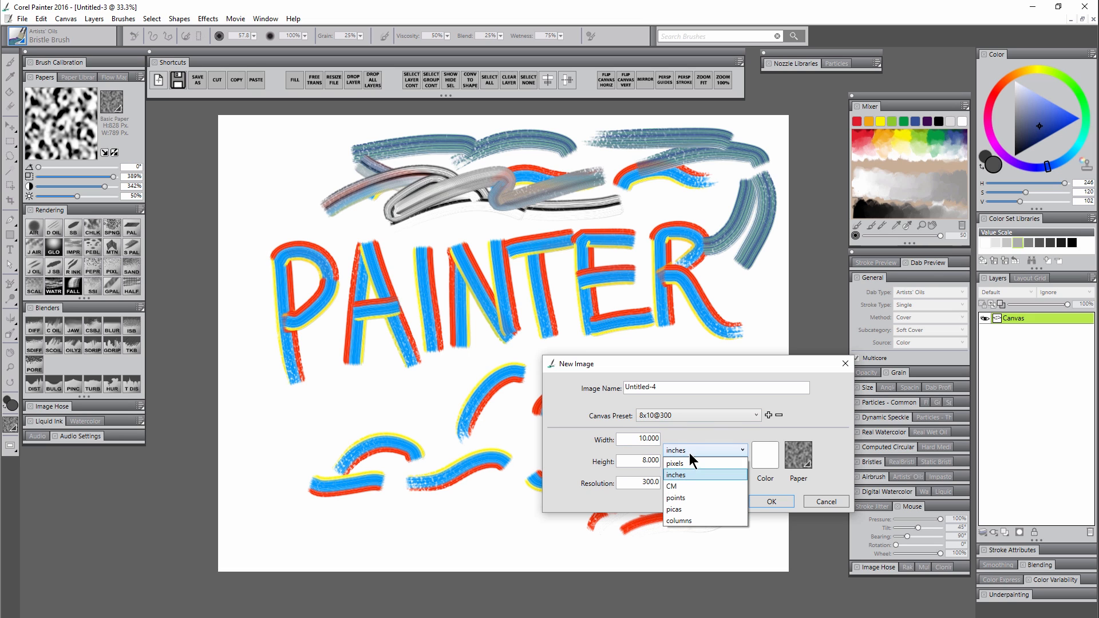
{"action": "left_click", "coordinate": [692, 464]}
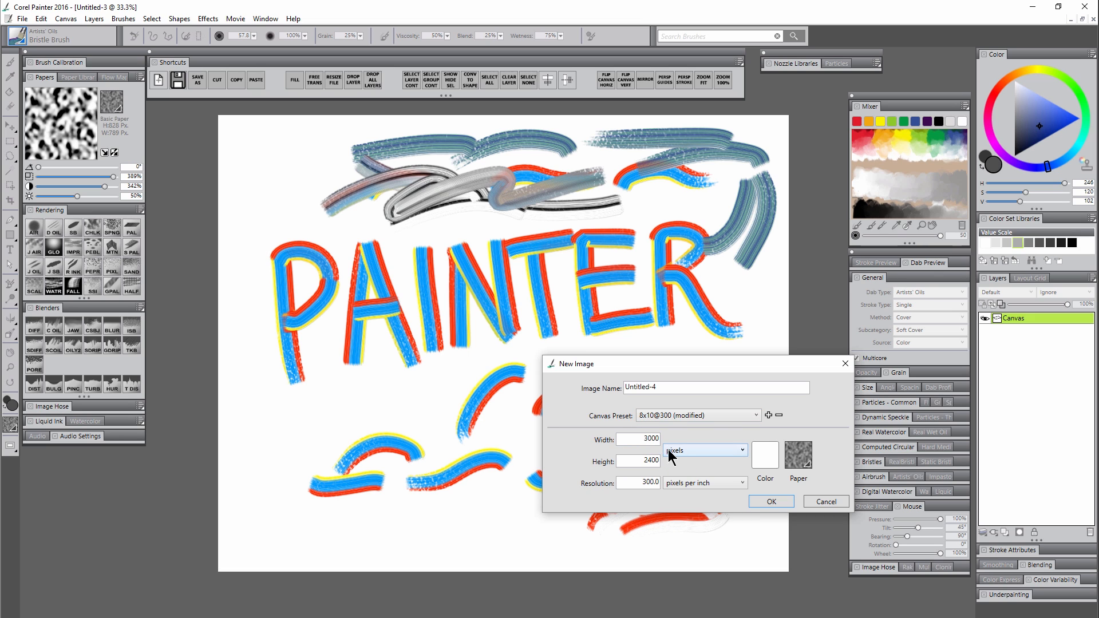
{"action": "type", "text": "50"}
{"action": "key", "text": "Tab"}
{"action": "type", "text": "50"}
{"action": "key", "text": "Tab"}
{"action": "type", "text": "72"}
{"action": "left_click", "coordinate": [635, 462]}
{"action": "left_click", "coordinate": [763, 502]}
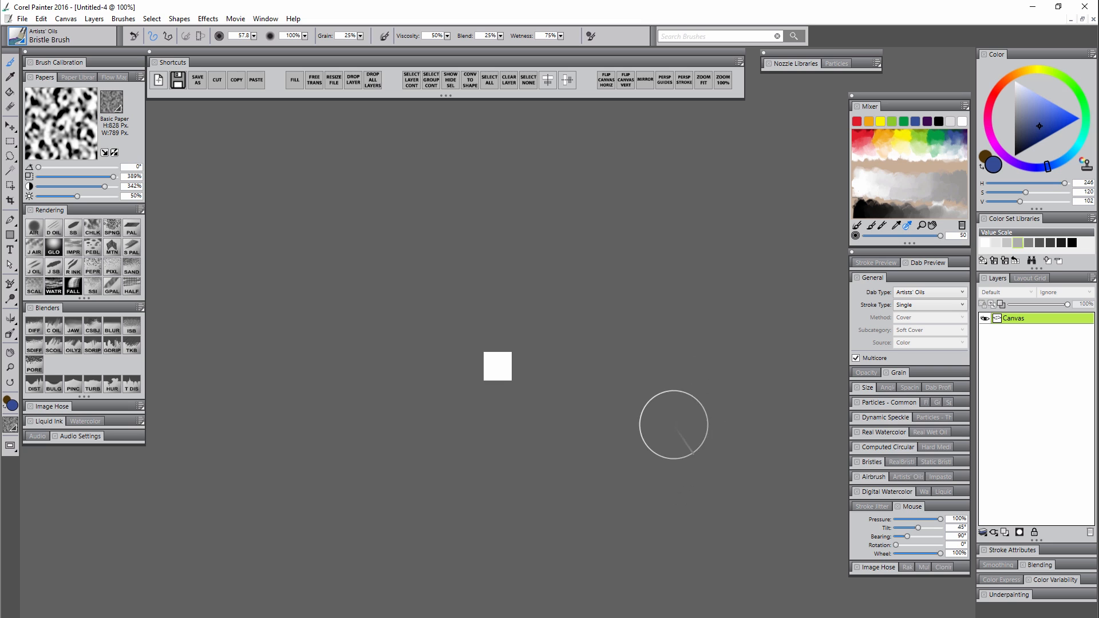
Step: Fill the small canvas with blue, green and yellow vertical bands using the Smooth Scratchboard brush
{"action": "left_click", "coordinate": [73, 231]}
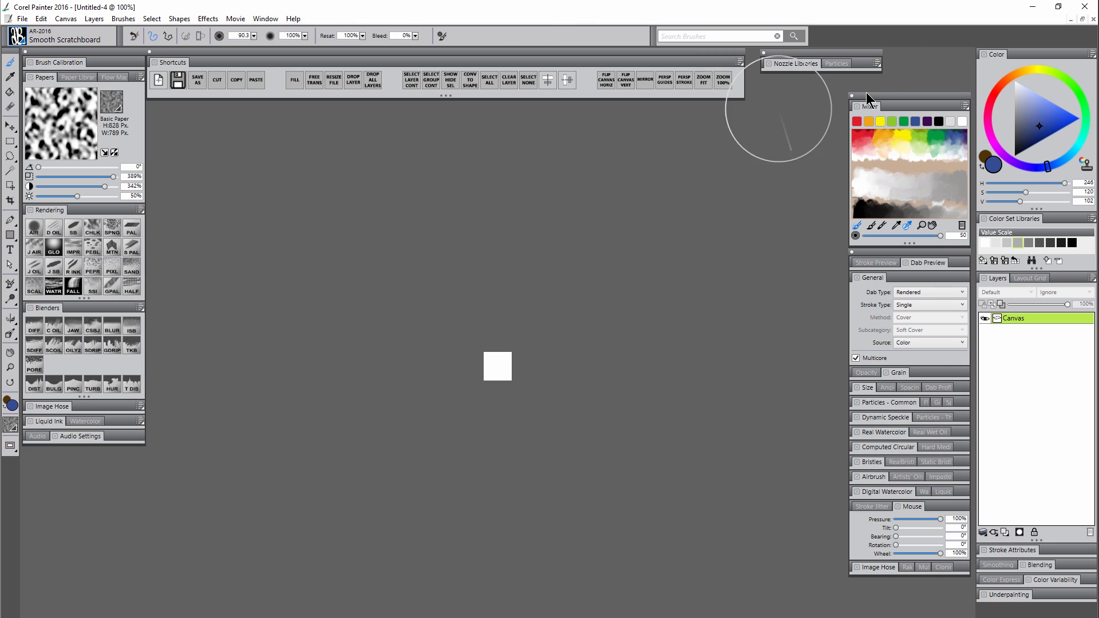
{"action": "left_click_drag", "start_coordinate": [1066, 122], "coordinate": [1094, 123]}
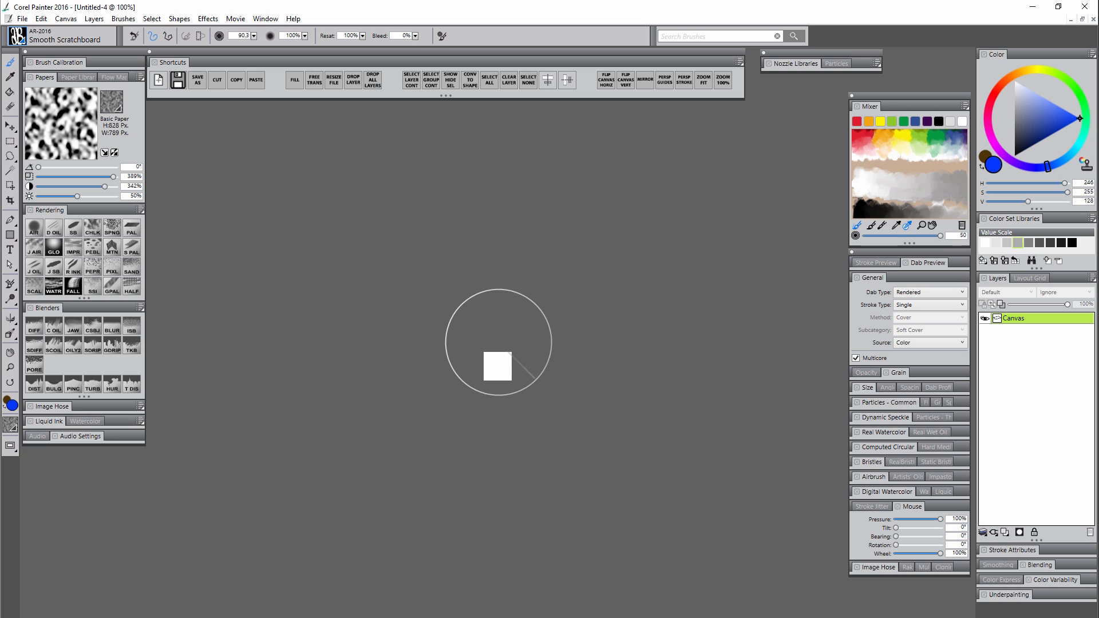
{"action": "mouse_move", "coordinate": [499, 341]}
{"action": "left_mouse_down"}
{"action": "mouse_move", "coordinate": [492, 366]}
{"action": "mouse_move", "coordinate": [489, 347]}
{"action": "mouse_move", "coordinate": [603, 300]}
{"action": "mouse_move", "coordinate": [515, 353]}
{"action": "mouse_move", "coordinate": [513, 391]}
{"action": "mouse_move", "coordinate": [509, 345]}
{"action": "mouse_move", "coordinate": [508, 389]}
{"action": "mouse_move", "coordinate": [593, 274]}
{"action": "mouse_move", "coordinate": [499, 366]}
{"action": "left_mouse_up"}
{"action": "left_click", "coordinate": [1034, 69]}
{"action": "left_click", "coordinate": [1080, 95]}
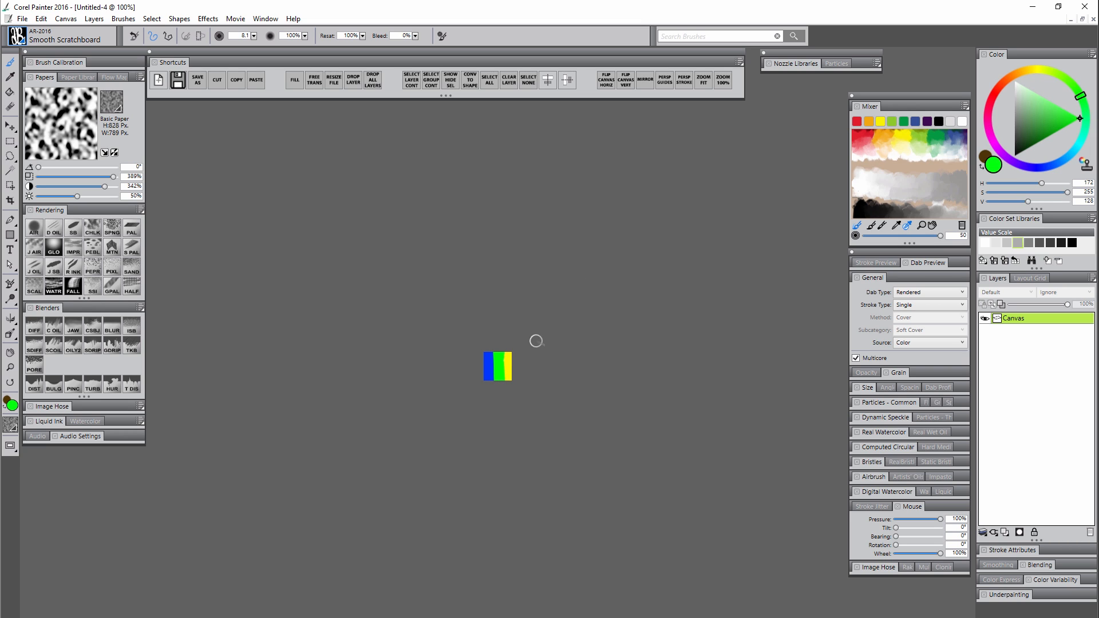
Step: Save the striped image as a PNG file named bgy in the Mixers folder
{"action": "left_click", "coordinate": [197, 82]}
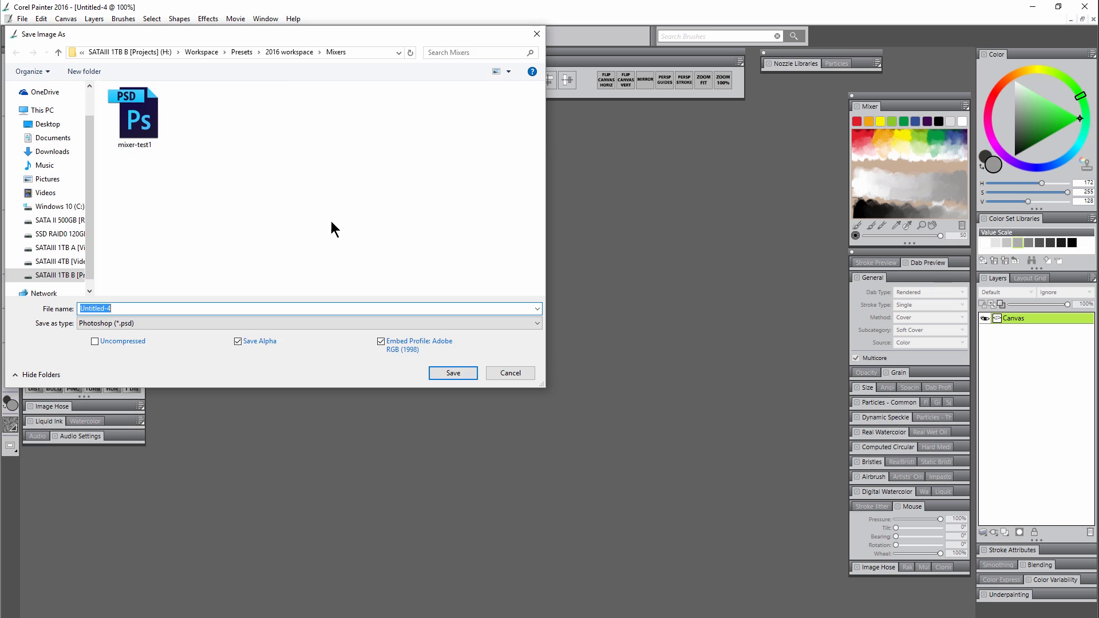
{"action": "left_click", "coordinate": [178, 324]}
{"action": "left_click", "coordinate": [119, 361]}
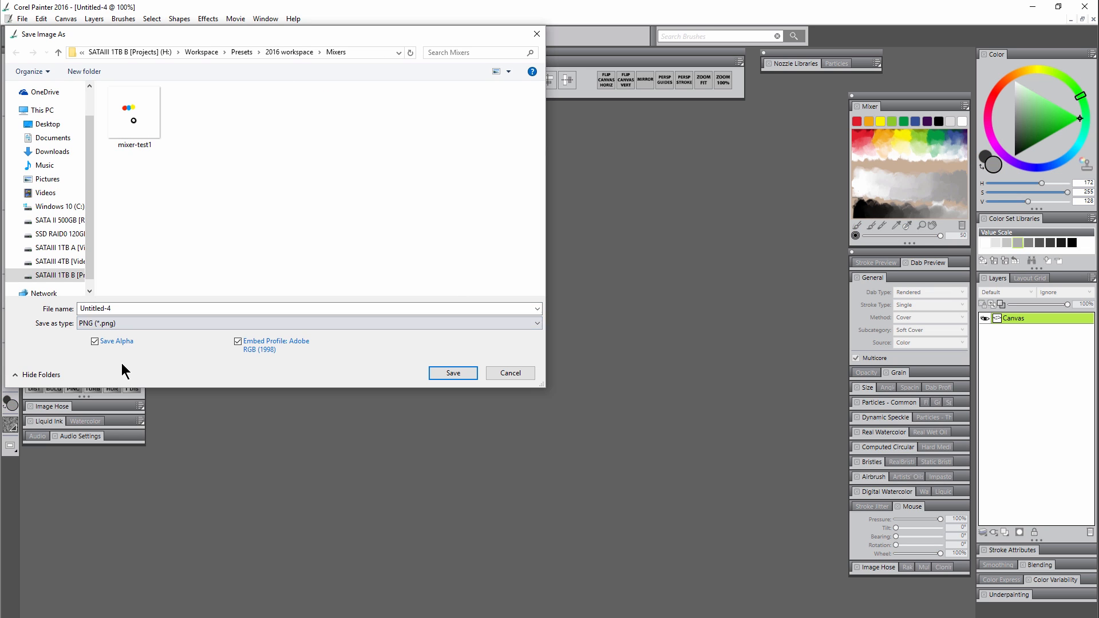
{"action": "type", "text": "bgy"}
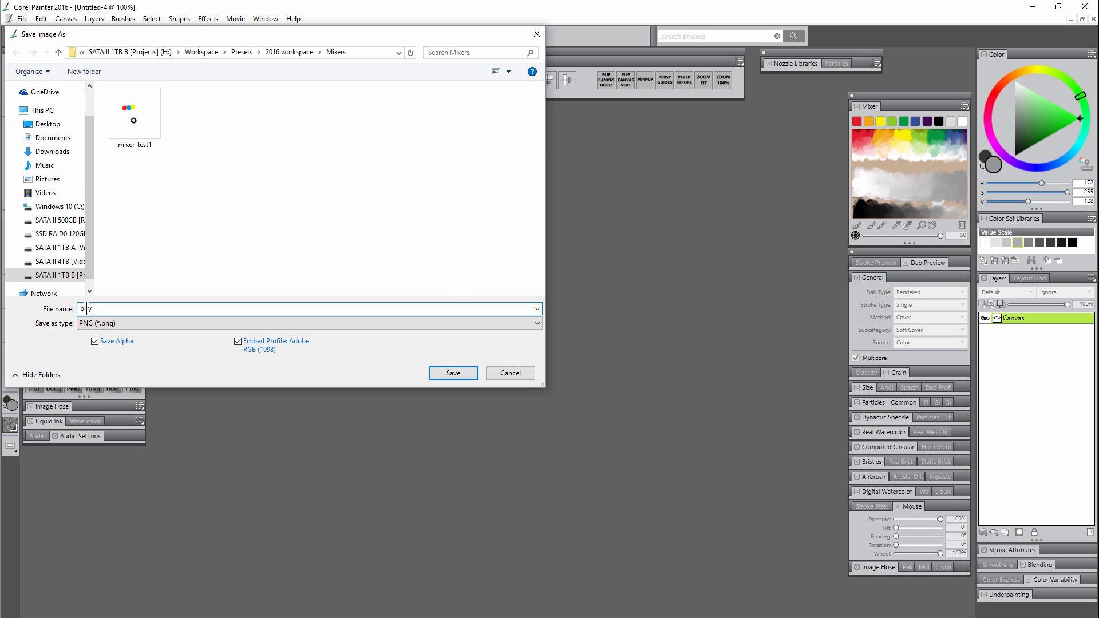
{"action": "left_click", "coordinate": [451, 374]}
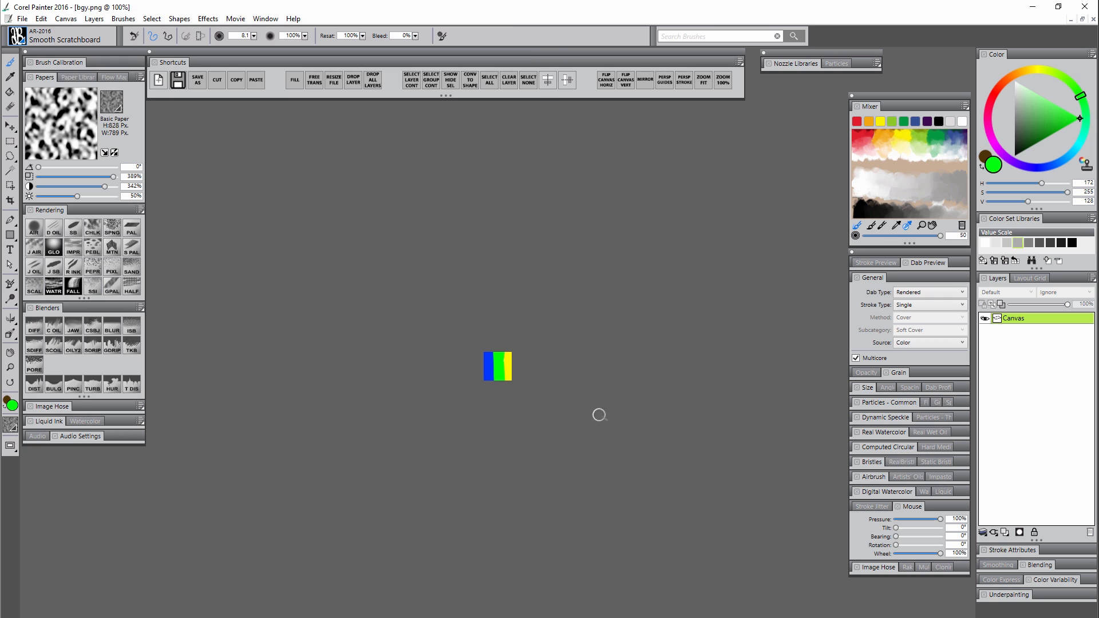
Step: Close the bgy.png and mixer-test1.png images to return to the PAINTER lettering document
{"action": "key", "text": "ctrl+w"}
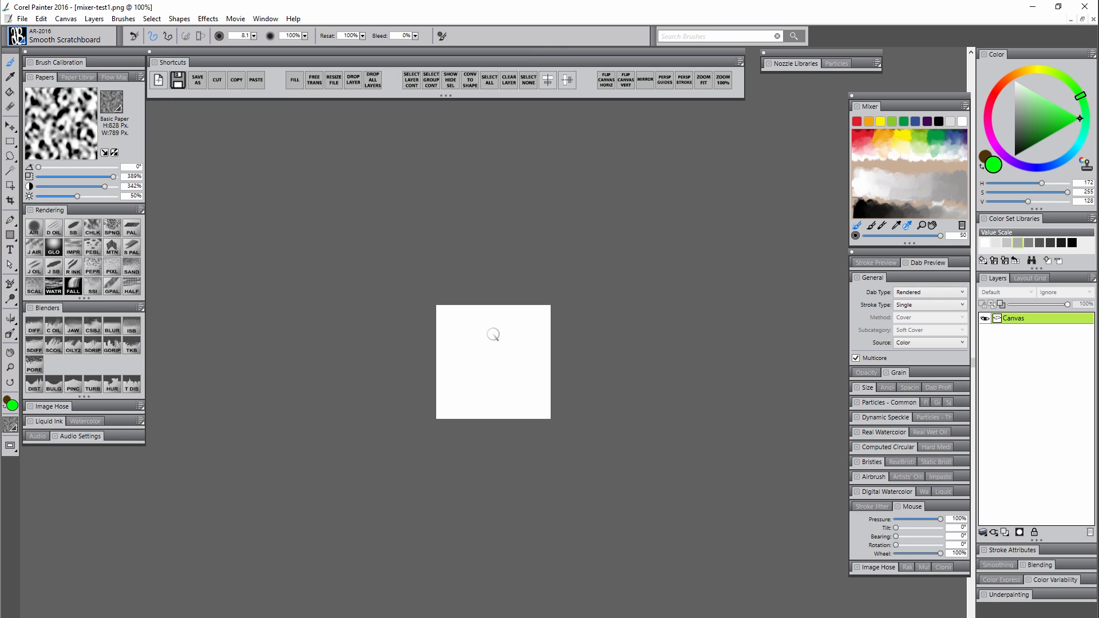
{"action": "key", "text": "ctrl+w"}
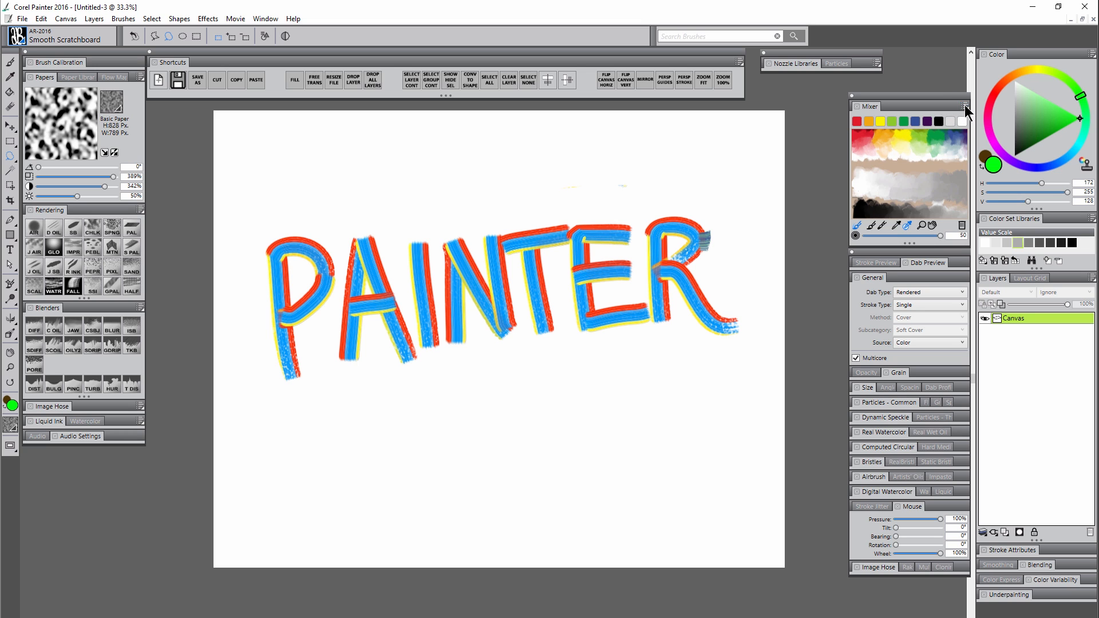
Step: Open the saved bgy image as the Mixer pad
{"action": "left_click", "coordinate": [964, 105]}
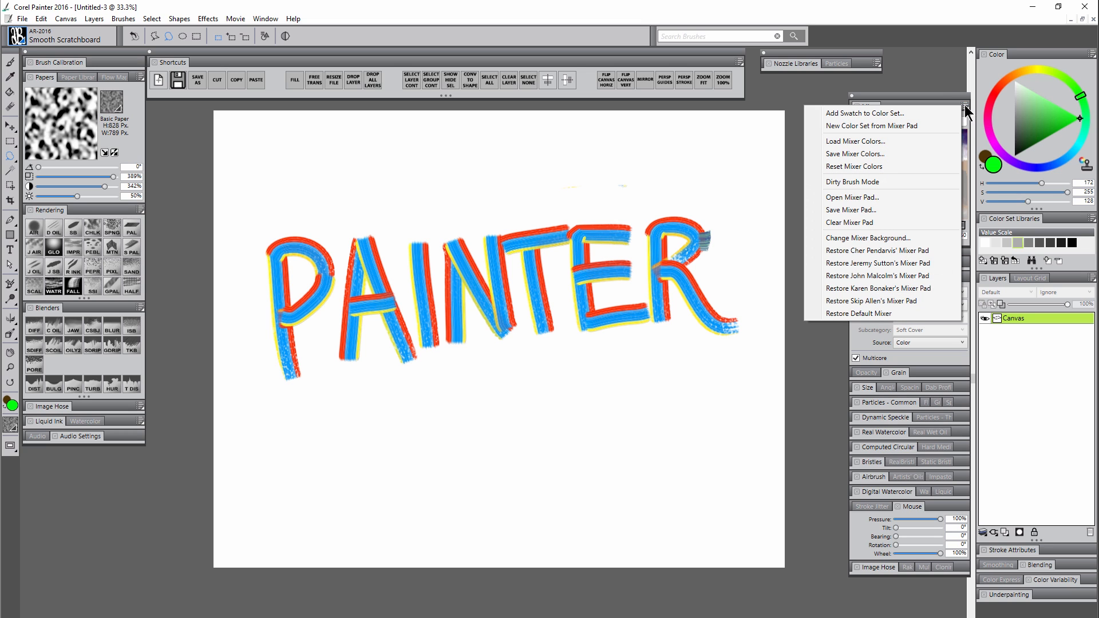
{"action": "left_click", "coordinate": [869, 199]}
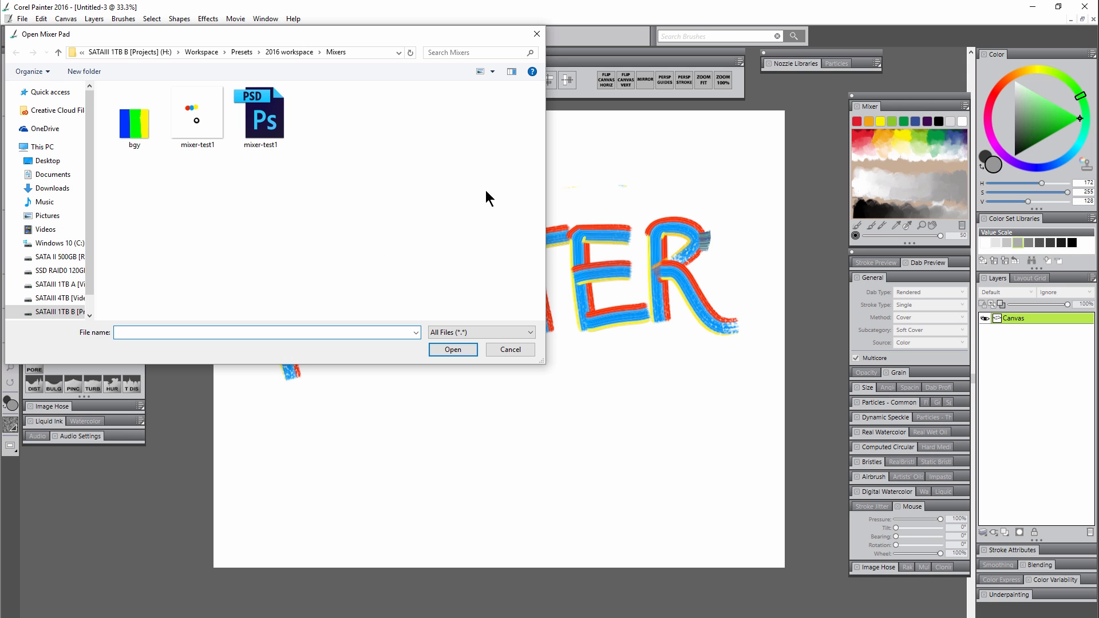
{"action": "left_click", "coordinate": [140, 135]}
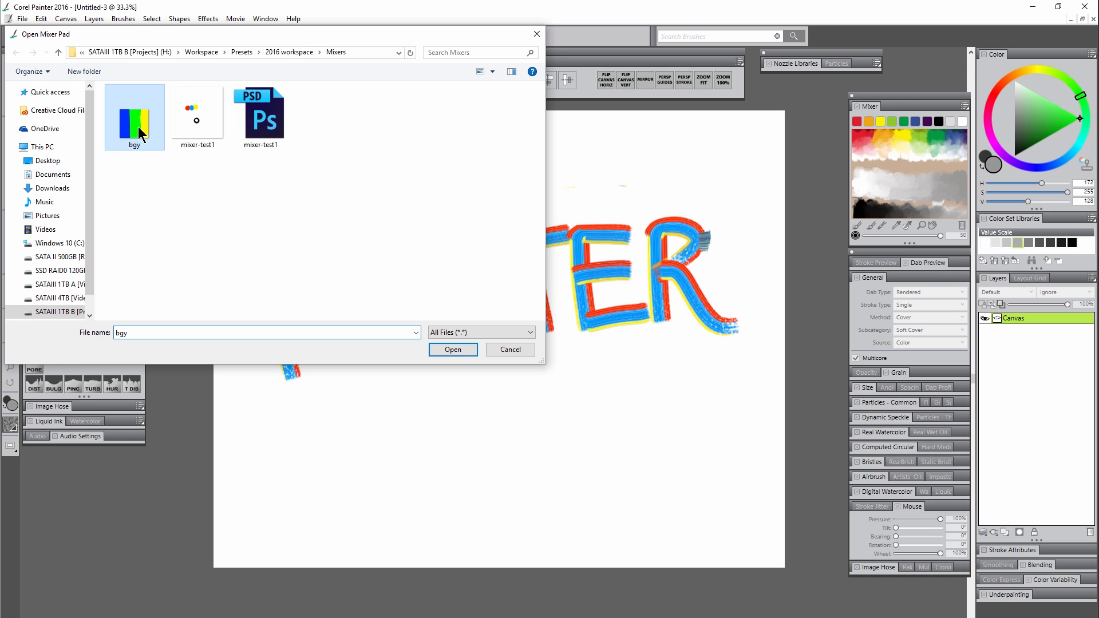
{"action": "left_click", "coordinate": [453, 348]}
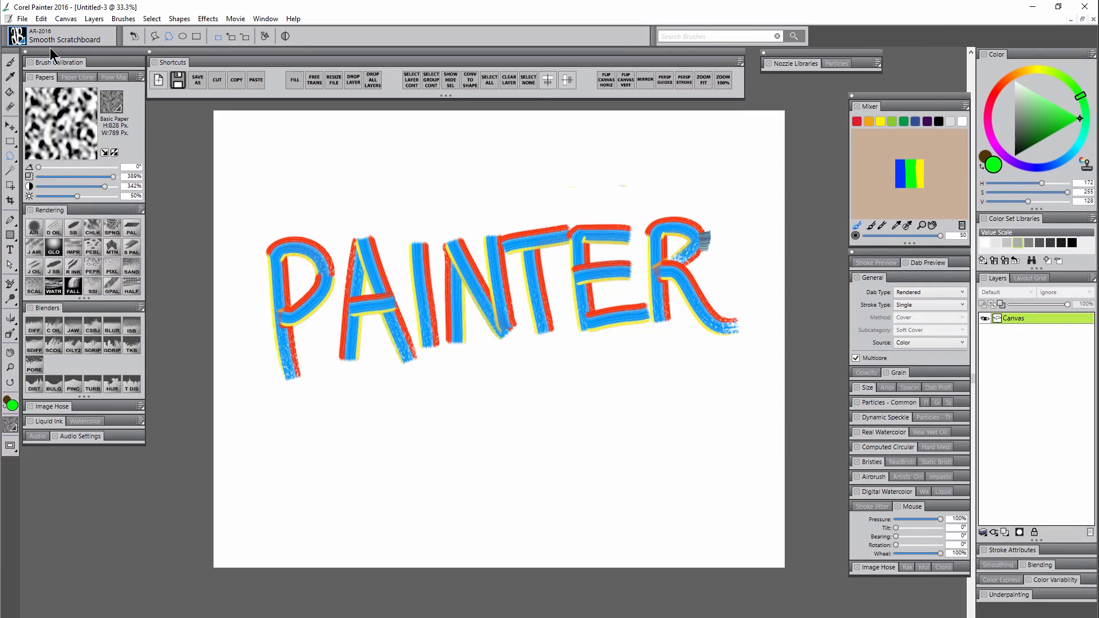
Step: Choose the Bristle Brush from Artists' Oils and paint a curved blue and green stroke below the PAINTER lettering
{"action": "left_click", "coordinate": [19, 38]}
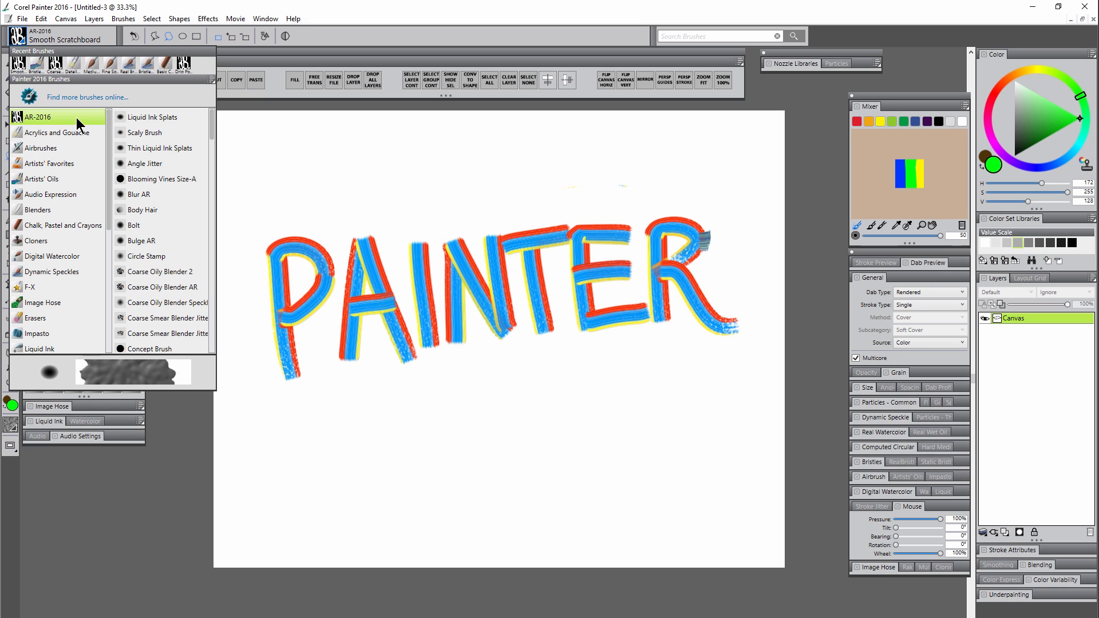
{"action": "left_click", "coordinate": [51, 179]}
{"action": "left_click", "coordinate": [156, 121]}
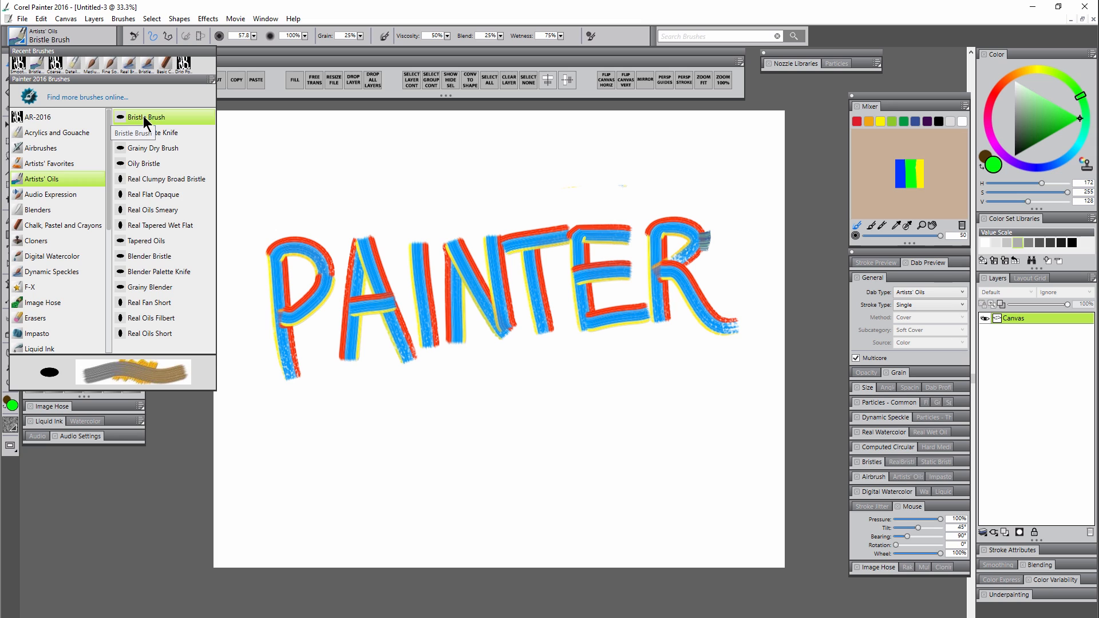
{"action": "left_click", "coordinate": [147, 119]}
{"action": "mouse_move", "coordinate": [407, 430]}
{"action": "left_mouse_down"}
{"action": "mouse_move", "coordinate": [488, 407]}
{"action": "mouse_move", "coordinate": [518, 411]}
{"action": "left_mouse_up"}
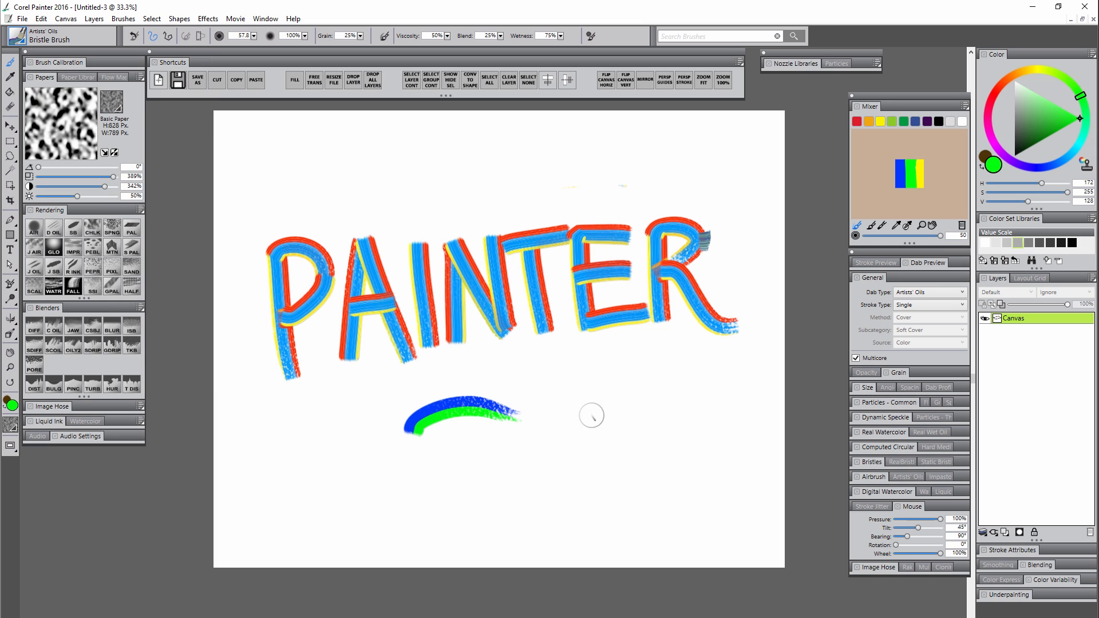
Step: Paint multicolored strokes across the area below the PAINTER lettering, sampling blue-green and yellow-green stripe pairs from the Mixer pad
{"action": "mouse_move", "coordinate": [591, 415]}
{"action": "left_mouse_down"}
{"action": "mouse_move", "coordinate": [430, 462]}
{"action": "mouse_move", "coordinate": [611, 453]}
{"action": "left_mouse_up"}
{"action": "left_click_drag", "start_coordinate": [640, 398], "coordinate": [516, 407]}
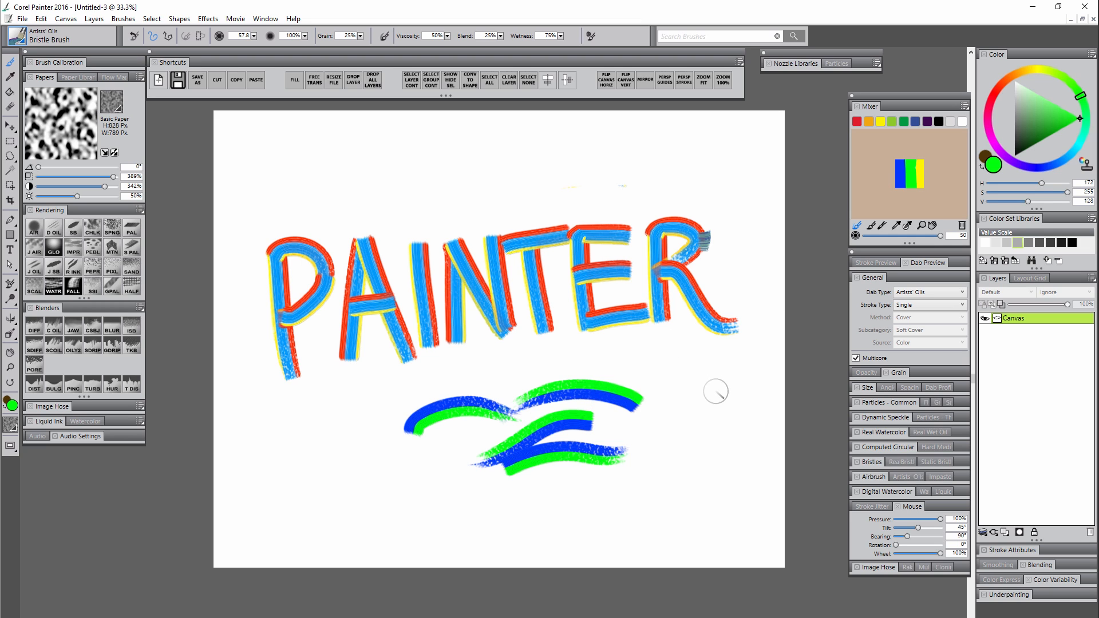
{"action": "left_click_drag", "start_coordinate": [717, 391], "coordinate": [628, 468]}
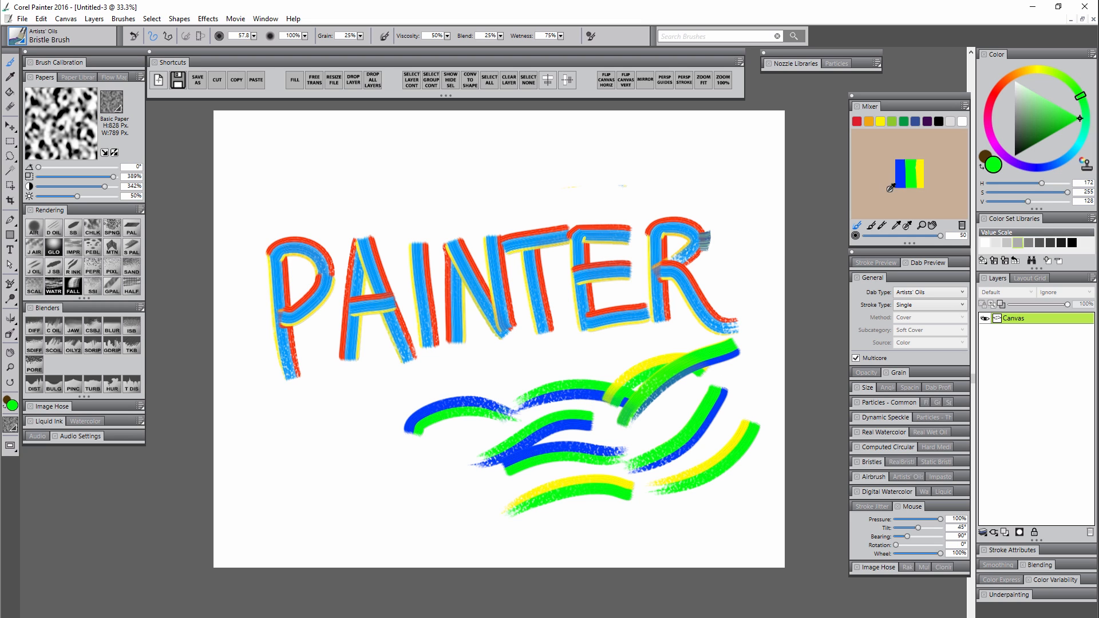
{"action": "left_click_drag", "start_coordinate": [719, 350], "coordinate": [562, 391]}
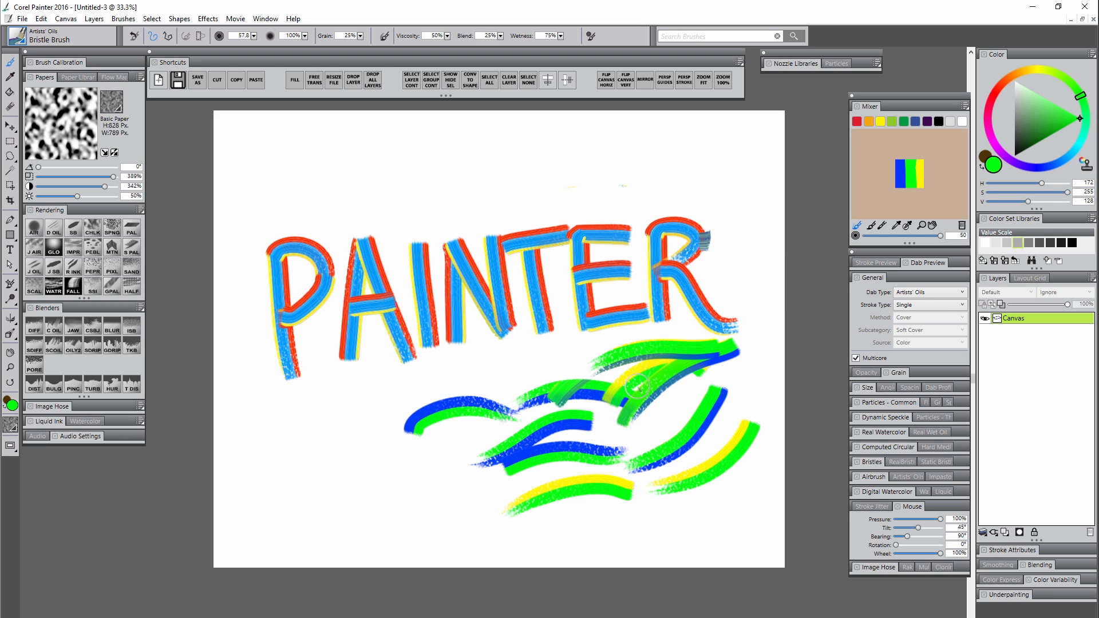
{"action": "mouse_move", "coordinate": [584, 348]}
{"action": "left_mouse_down"}
{"action": "mouse_move", "coordinate": [487, 381]}
{"action": "mouse_move", "coordinate": [461, 404]}
{"action": "left_mouse_up"}
{"action": "left_click_drag", "start_coordinate": [463, 480], "coordinate": [335, 455]}
{"action": "left_click_drag", "start_coordinate": [408, 508], "coordinate": [286, 494]}
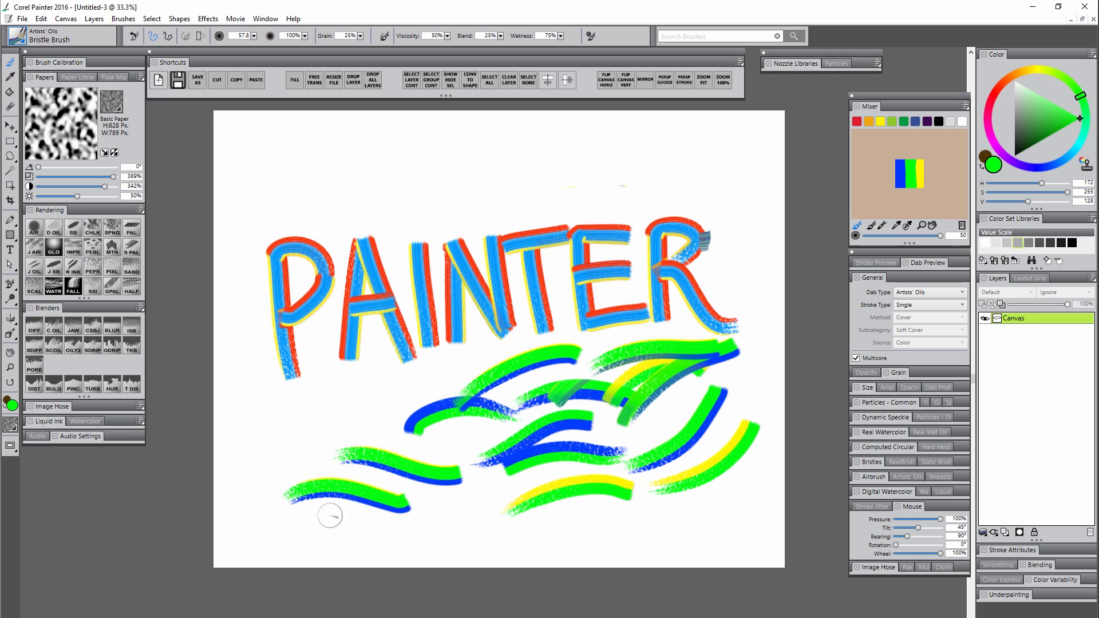
{"action": "left_click_drag", "start_coordinate": [381, 524], "coordinate": [295, 557]}
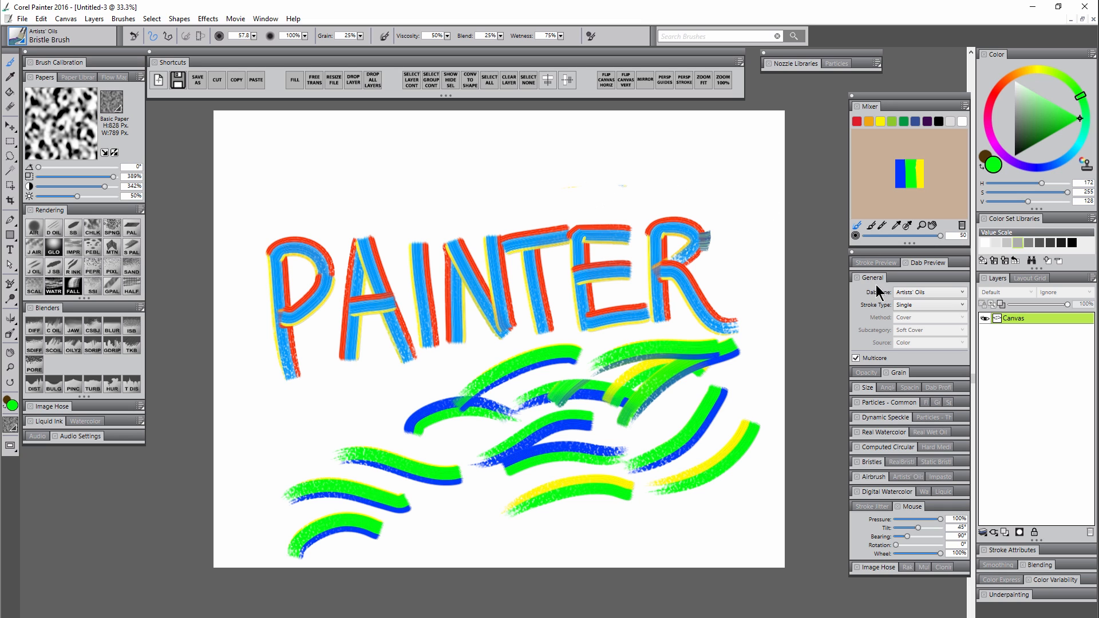
Step: Examine the General brush controls and the range of dab types available for the Bristle Brush
{"action": "left_click", "coordinate": [266, 19]}
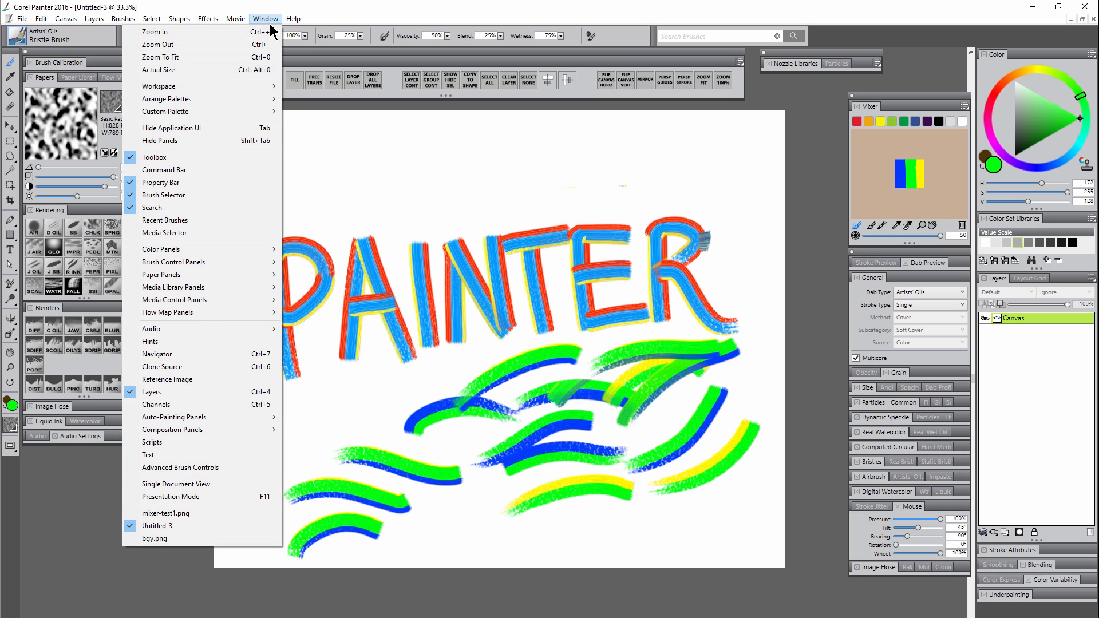
{"action": "mouse_move", "coordinate": [221, 269]}
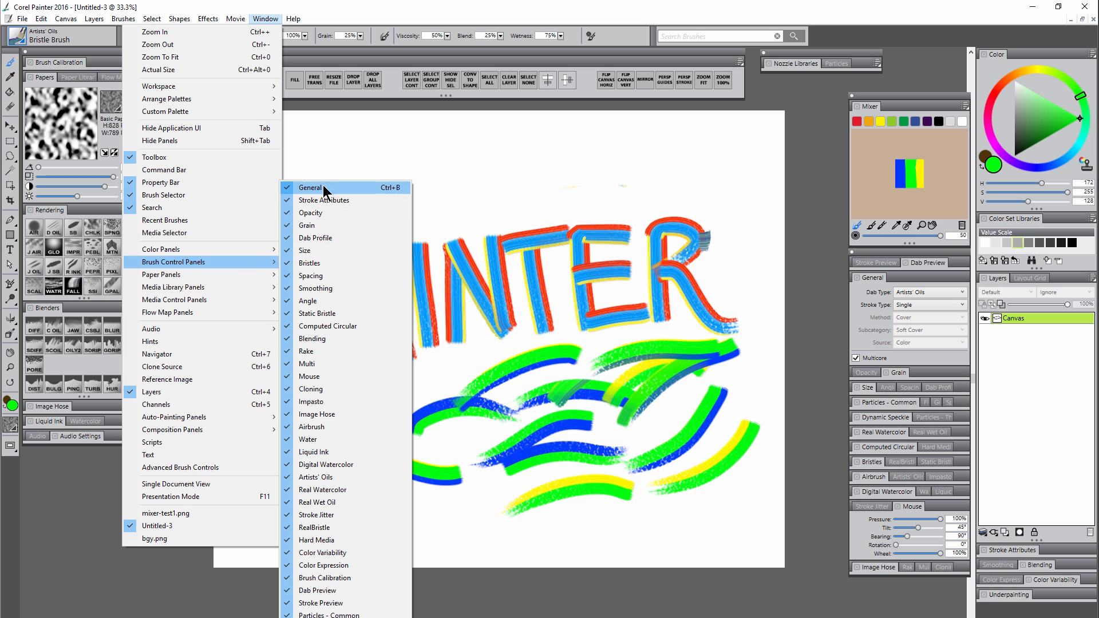
{"action": "left_click", "coordinate": [323, 189]}
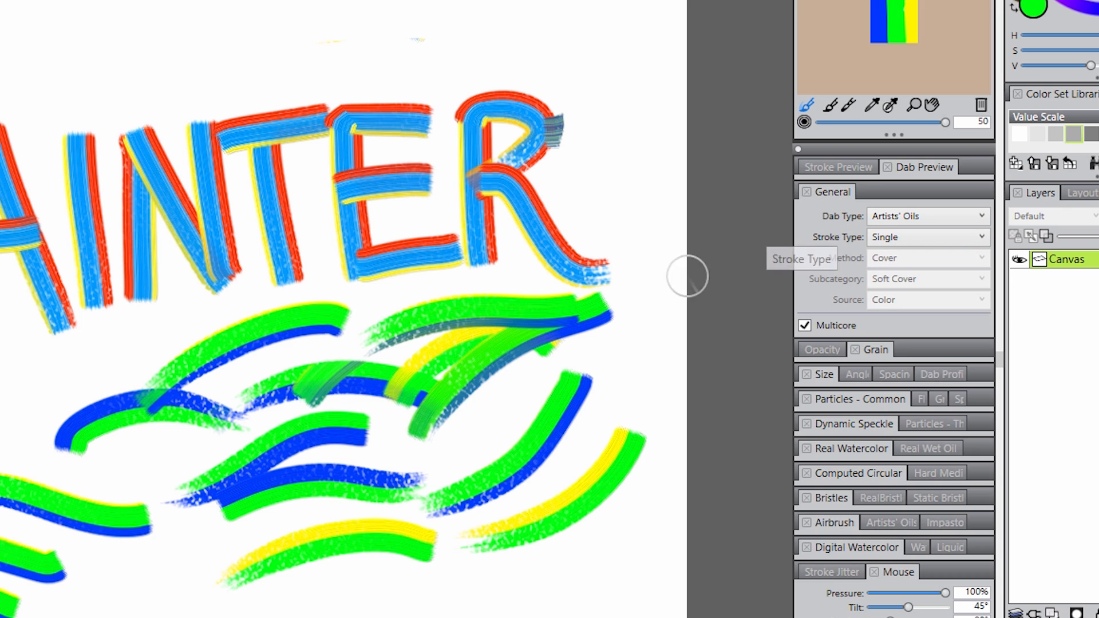
{"action": "left_click", "coordinate": [911, 218]}
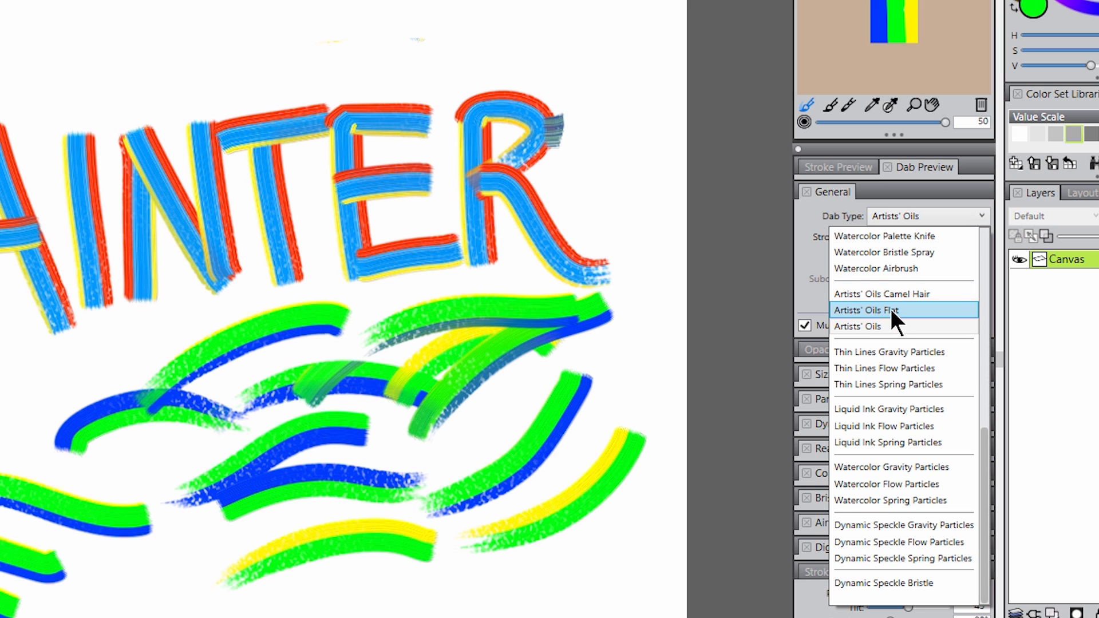
{"action": "mouse_move", "coordinate": [984, 438]}
{"action": "left_mouse_down"}
{"action": "mouse_move", "coordinate": [999, 355]}
{"action": "mouse_move", "coordinate": [998, 245]}
{"action": "left_mouse_up"}
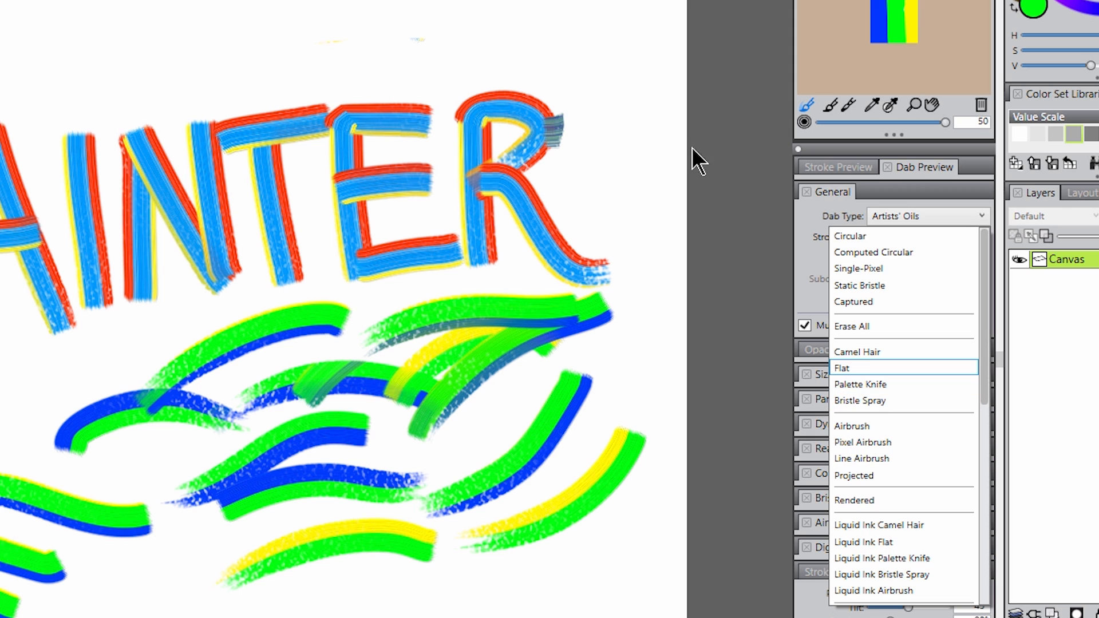
{"action": "left_click", "coordinate": [520, 6]}
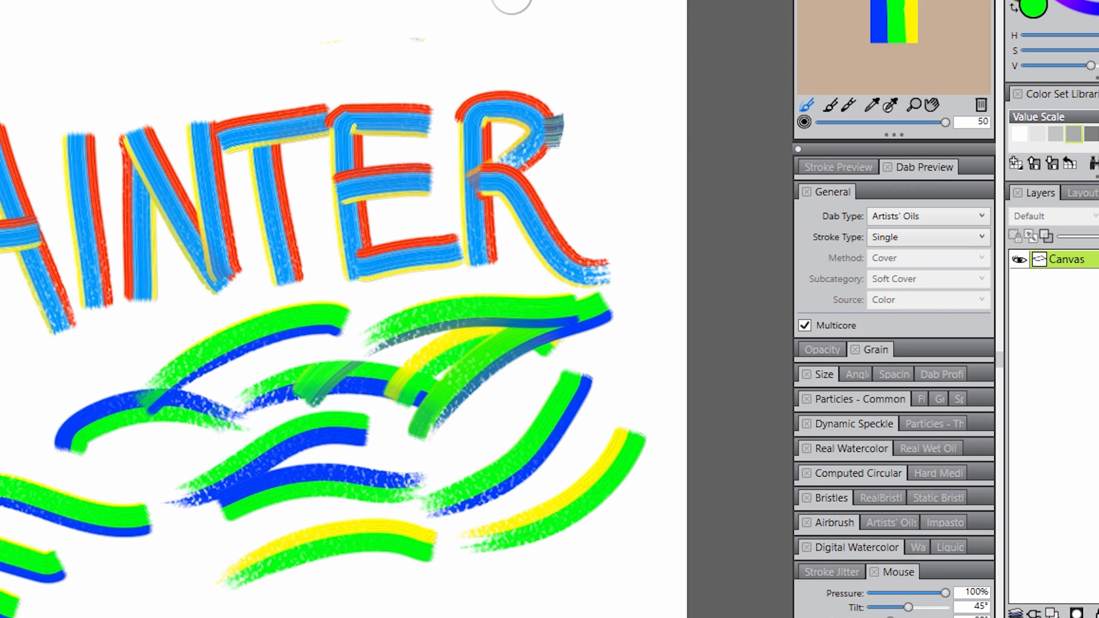
Step: Set the dab type to Camel Hair and paint long green, blue and yellow arcs above the PAINTER lettering
{"action": "left_click", "coordinate": [928, 216]}
{"action": "left_click_drag", "start_coordinate": [986, 444], "coordinate": [983, 255]}
{"action": "left_click", "coordinate": [855, 286]}
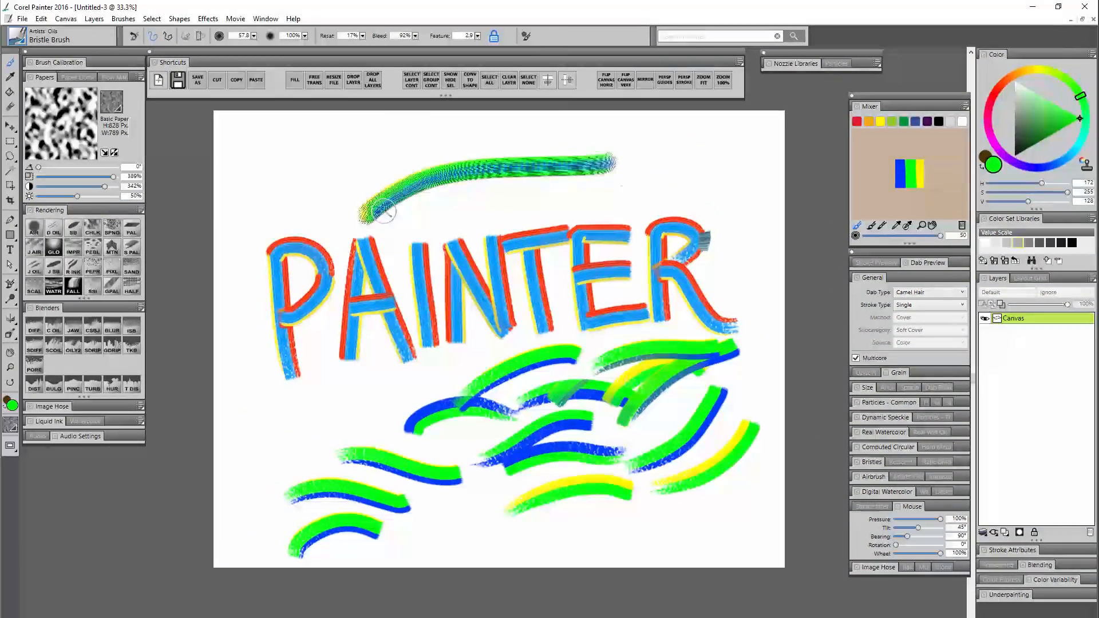
{"action": "mouse_move", "coordinate": [568, 188]}
{"action": "left_mouse_down"}
{"action": "mouse_move", "coordinate": [687, 186]}
{"action": "mouse_move", "coordinate": [655, 158]}
{"action": "mouse_move", "coordinate": [410, 164]}
{"action": "left_mouse_up"}
{"action": "mouse_move", "coordinate": [504, 147]}
{"action": "left_mouse_down"}
{"action": "mouse_move", "coordinate": [427, 143]}
{"action": "mouse_move", "coordinate": [235, 212]}
{"action": "left_mouse_up"}
Step: Set the dab type back to Artists' Oils and paint green and blue strokes just above and below the lettering
{"action": "left_click", "coordinate": [917, 292]}
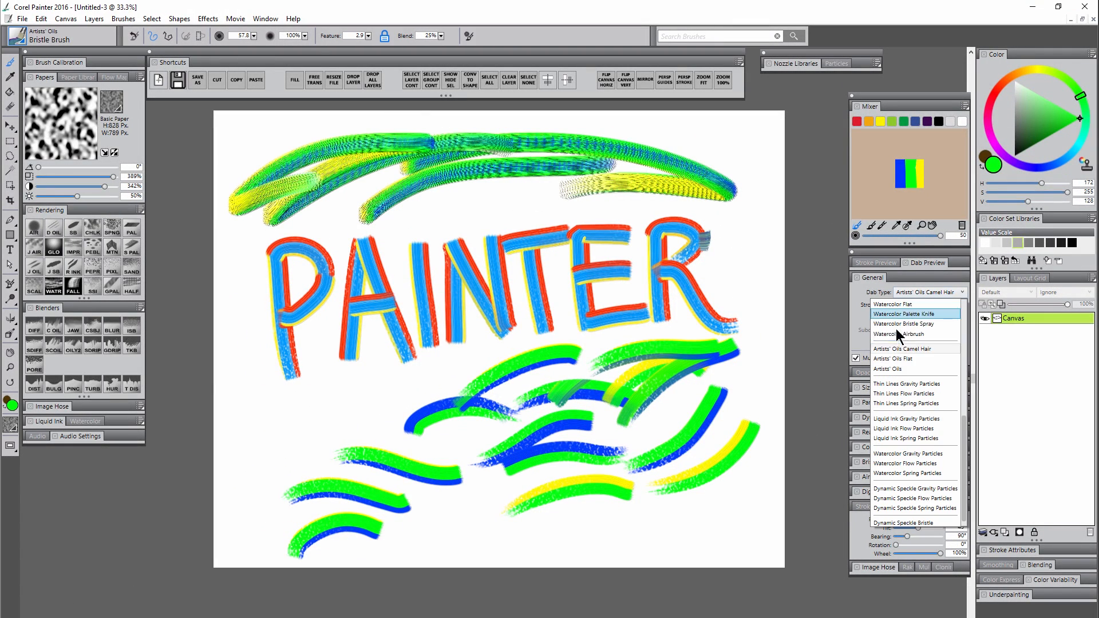
{"action": "left_click", "coordinate": [895, 370]}
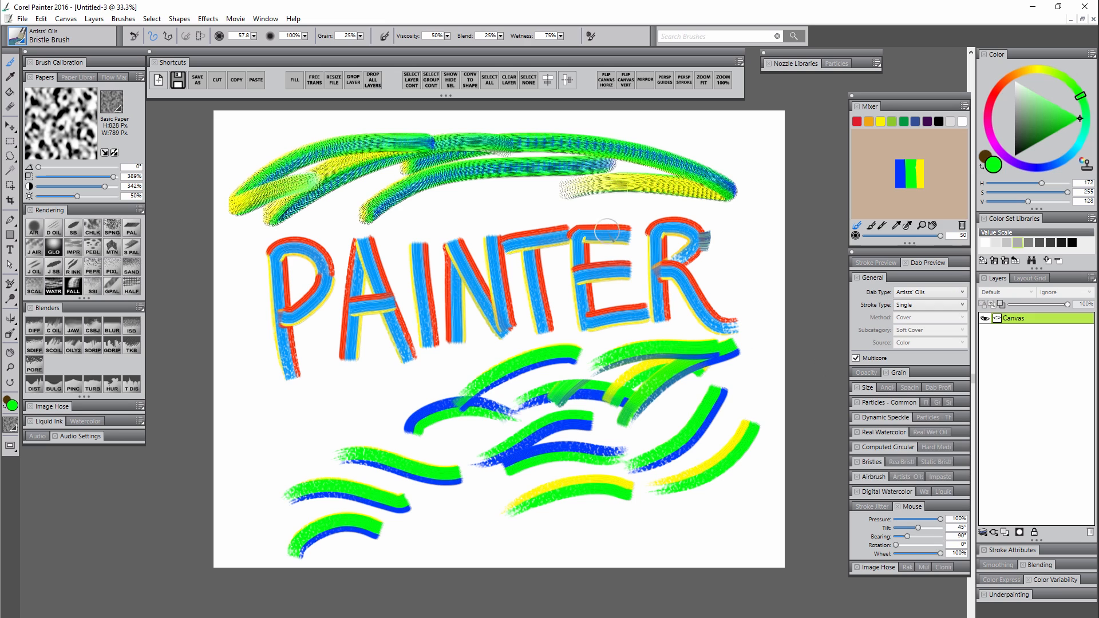
{"action": "left_click_drag", "start_coordinate": [567, 200], "coordinate": [404, 243]}
{"action": "left_click_drag", "start_coordinate": [440, 376], "coordinate": [308, 397]}
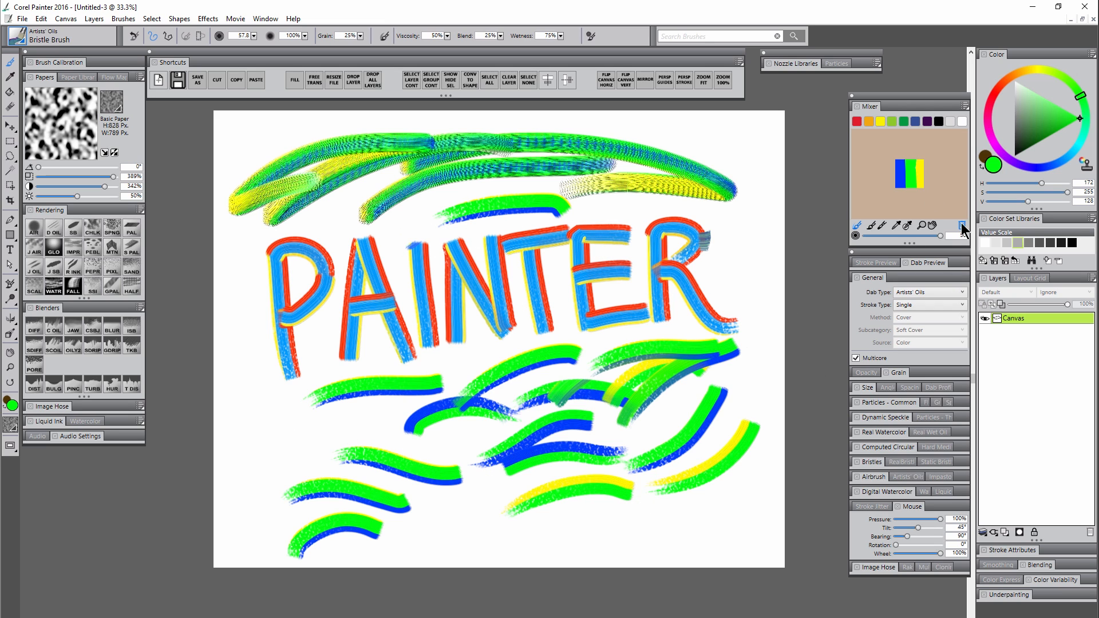
Step: Clear the Mixer pad and load Jeremy Sutton's Mixer Pad in its place
{"action": "left_click", "coordinate": [962, 227]}
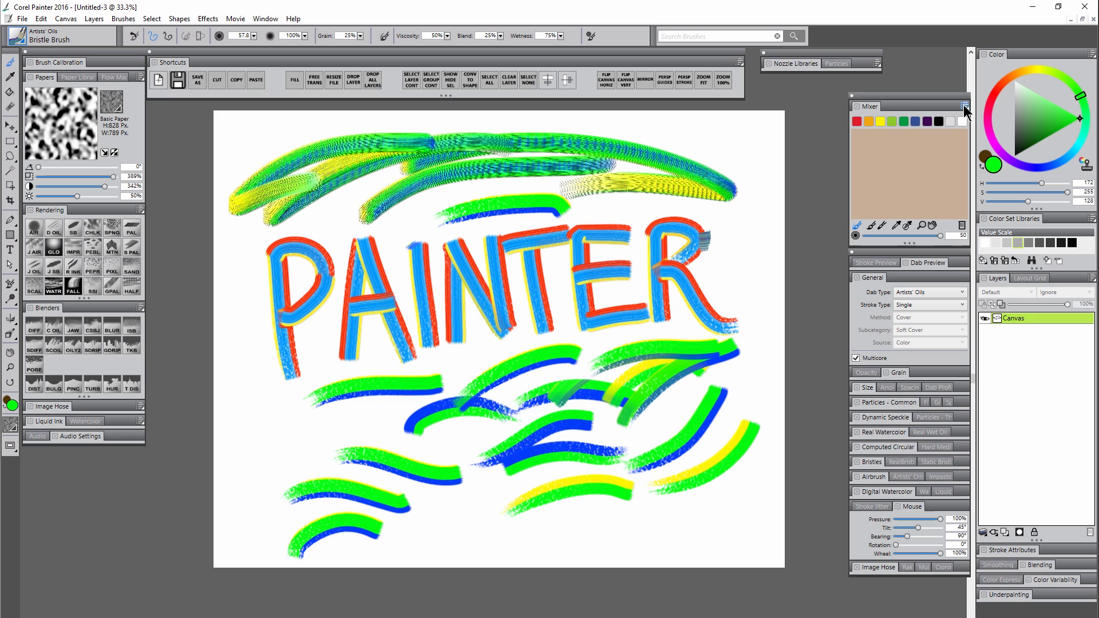
{"action": "left_click", "coordinate": [964, 105]}
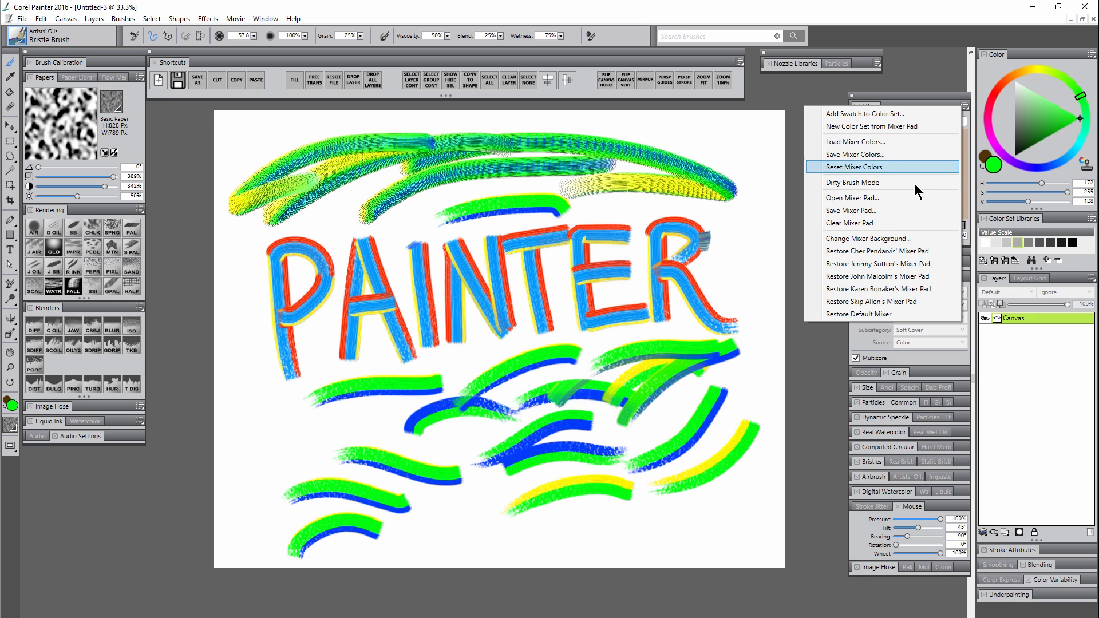
{"action": "left_click", "coordinate": [896, 265]}
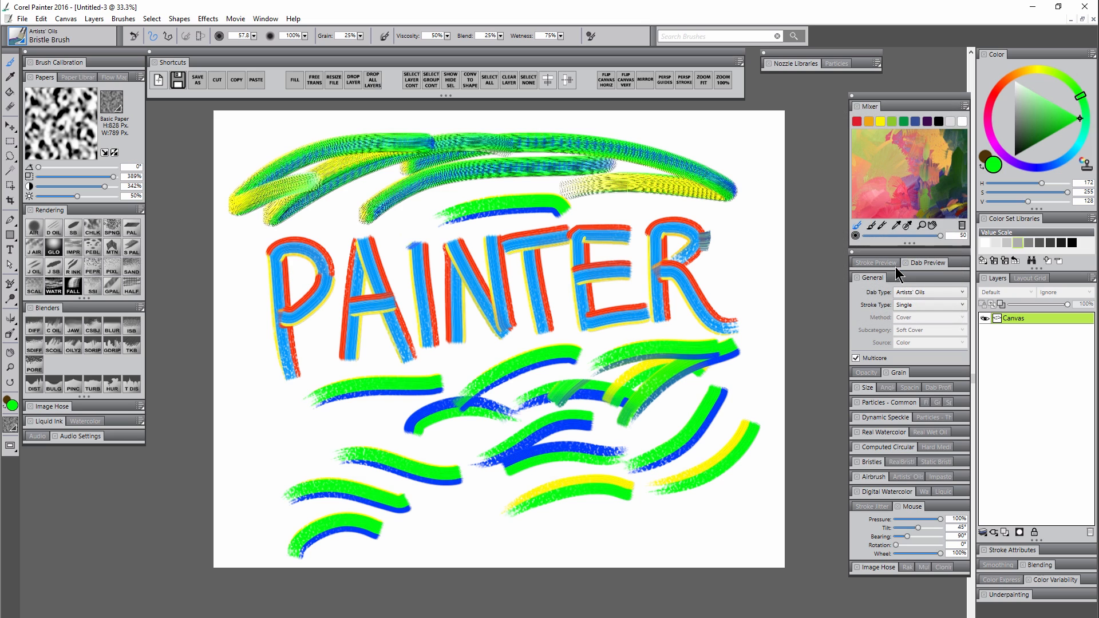
Step: Clear the canvas and paint curved strokes across its upper half with purple and orange sampled together from the Mixer pad
{"action": "left_click", "coordinate": [907, 225]}
{"action": "left_click", "coordinate": [509, 80]}
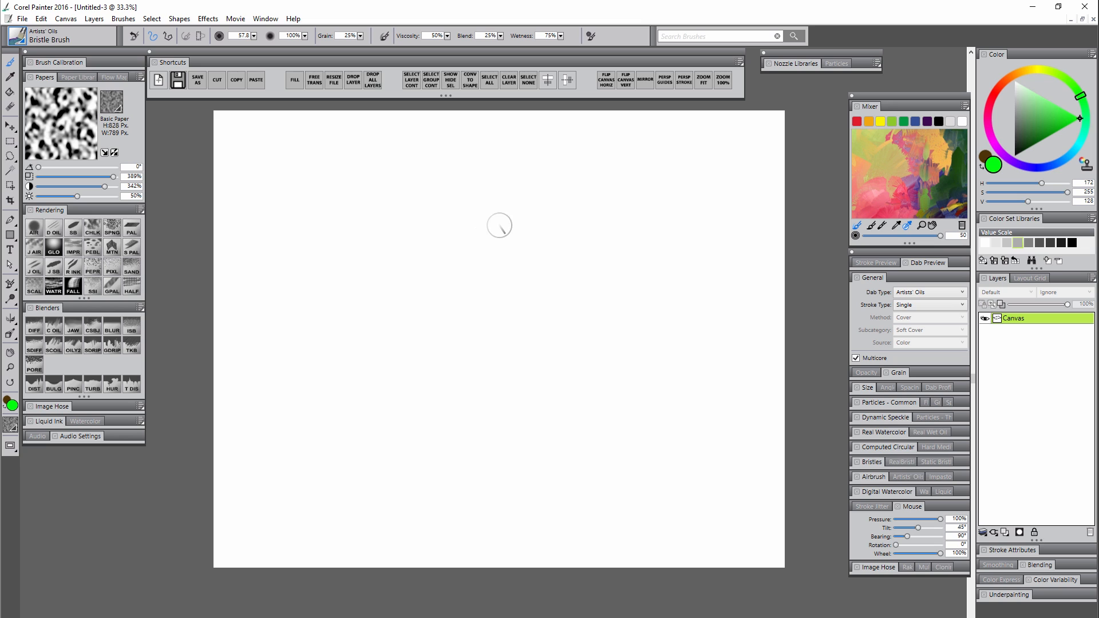
{"action": "left_click_drag", "start_coordinate": [499, 225], "coordinate": [381, 275]}
{"action": "left_click_drag", "start_coordinate": [373, 341], "coordinate": [515, 283]}
{"action": "mouse_move", "coordinate": [590, 296]}
{"action": "left_mouse_down"}
{"action": "mouse_move", "coordinate": [449, 347]}
{"action": "mouse_move", "coordinate": [595, 346]}
{"action": "left_mouse_up"}
{"action": "left_click_drag", "start_coordinate": [644, 269], "coordinate": [529, 286]}
{"action": "left_click_drag", "start_coordinate": [539, 249], "coordinate": [681, 212]}
{"action": "left_click_drag", "start_coordinate": [612, 178], "coordinate": [480, 172]}
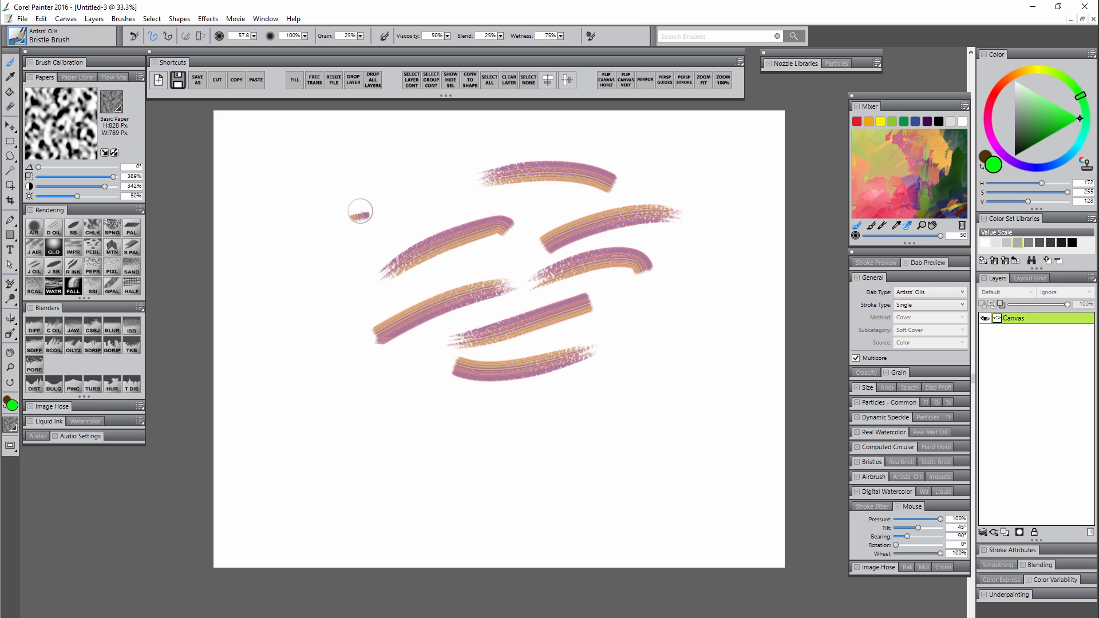
{"action": "left_click_drag", "start_coordinate": [360, 212], "coordinate": [481, 162]}
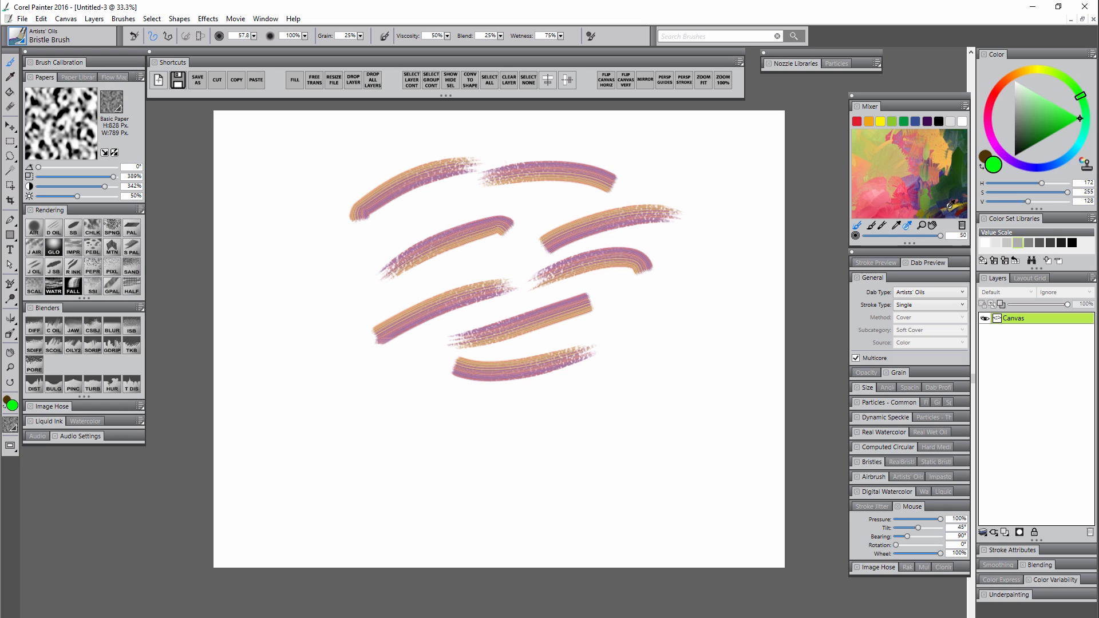
Step: Sample dark blue with ochre from the Mixer pad and paint curved strokes around the purple and orange ones
{"action": "left_click_drag", "start_coordinate": [702, 269], "coordinate": [601, 348]}
{"action": "left_click_drag", "start_coordinate": [648, 360], "coordinate": [730, 296]}
{"action": "left_click_drag", "start_coordinate": [694, 367], "coordinate": [552, 395]}
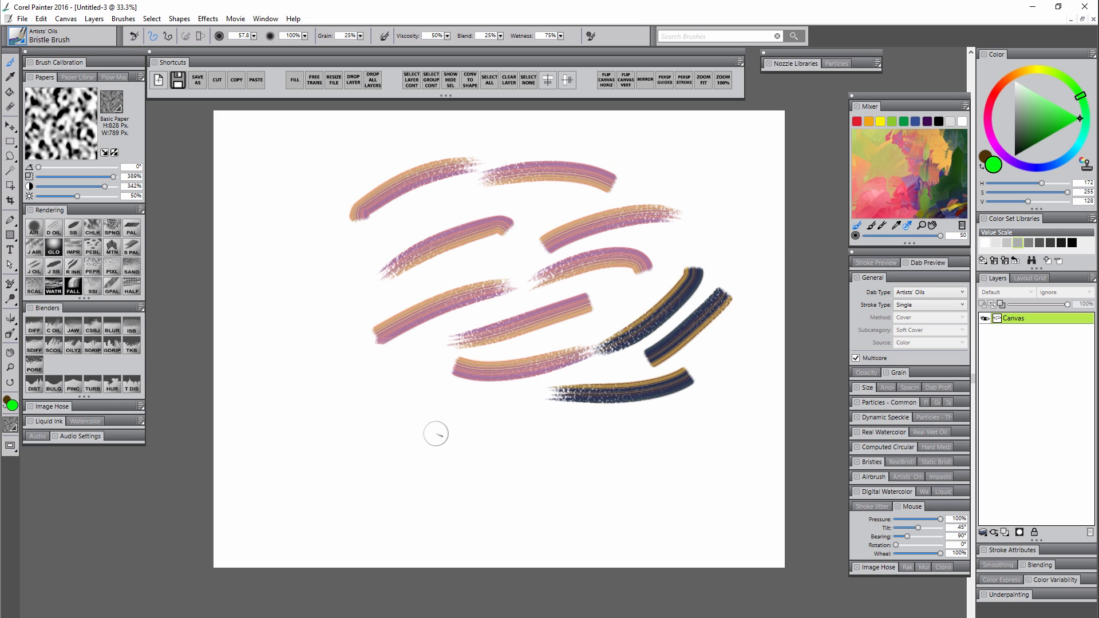
{"action": "left_click_drag", "start_coordinate": [437, 434], "coordinate": [546, 454]}
{"action": "left_click_drag", "start_coordinate": [324, 471], "coordinate": [440, 381]}
{"action": "left_click_drag", "start_coordinate": [360, 377], "coordinate": [275, 459]}
{"action": "mouse_move", "coordinate": [279, 423]}
{"action": "left_mouse_down"}
{"action": "mouse_move", "coordinate": [293, 360]}
{"action": "mouse_move", "coordinate": [325, 300]}
{"action": "left_mouse_up"}
{"action": "left_click_drag", "start_coordinate": [299, 278], "coordinate": [257, 375]}
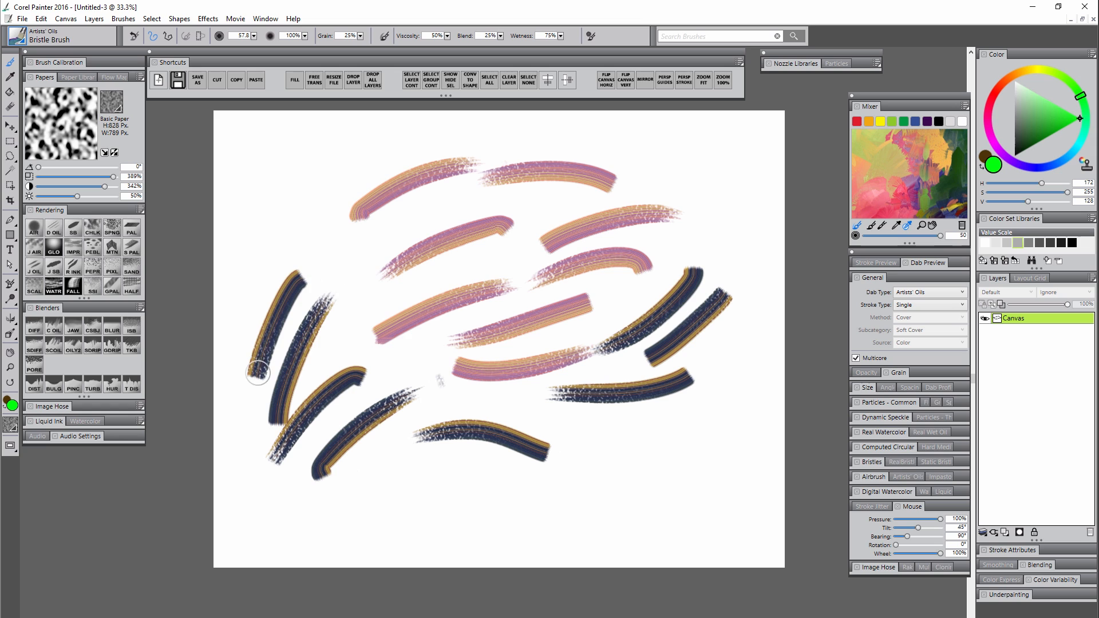
{"action": "left_click_drag", "start_coordinate": [324, 314], "coordinate": [466, 259]}
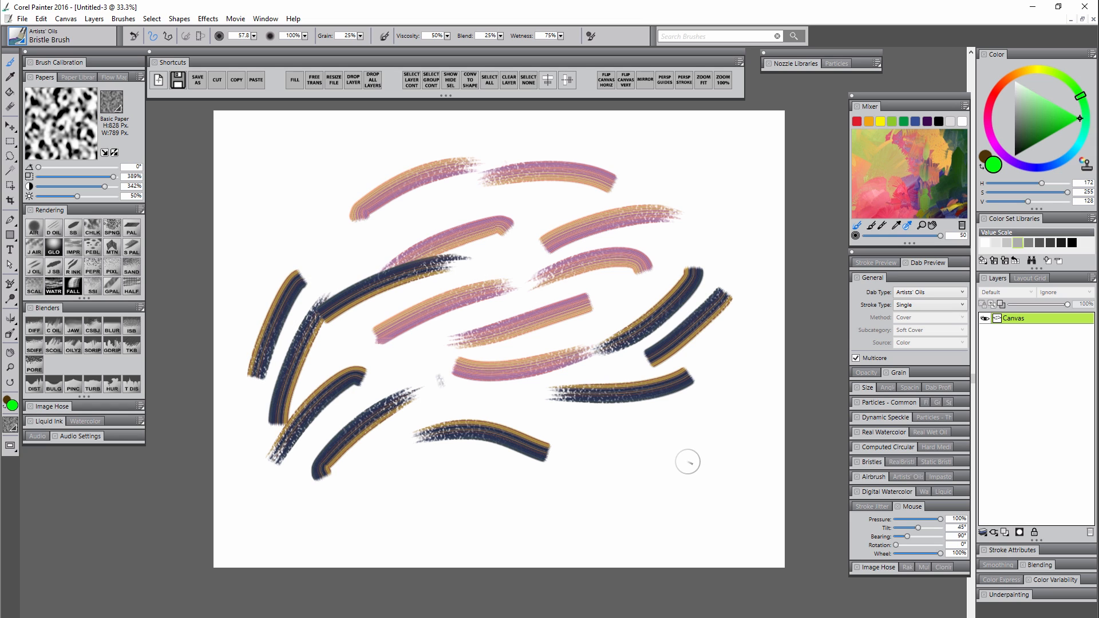